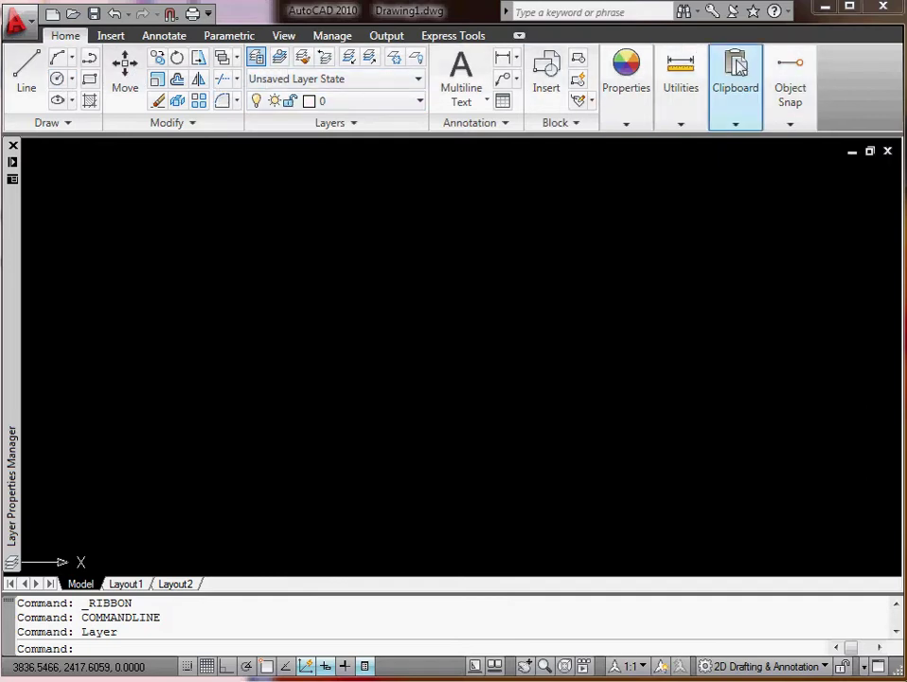
# Look through the Insert and Annotate ribbon tabs, then return to the Home tab.
pyautogui.click(109, 36)
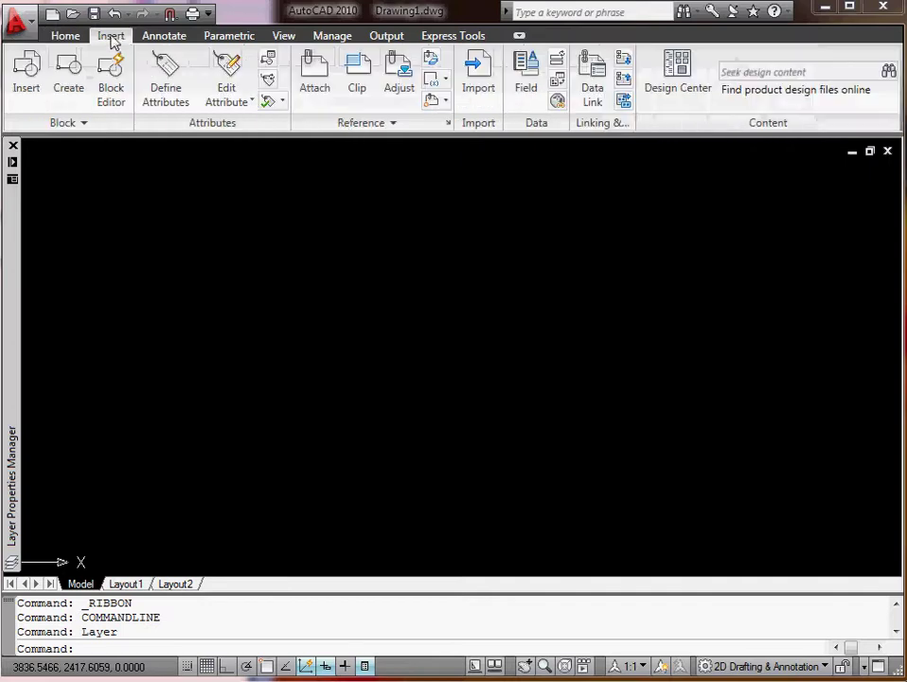
pyautogui.click(167, 38)
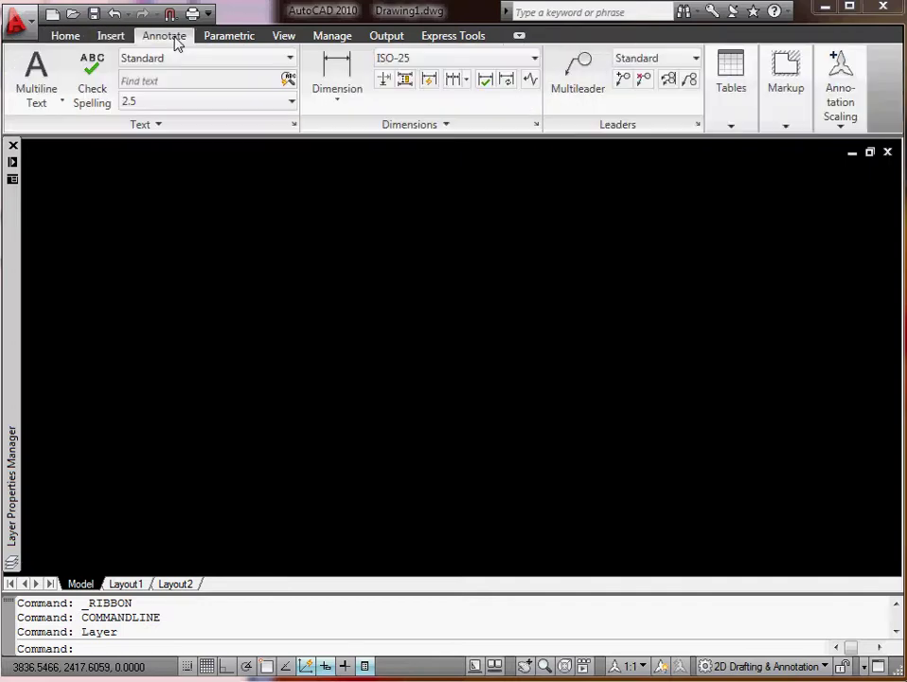
pyautogui.click(59, 36)
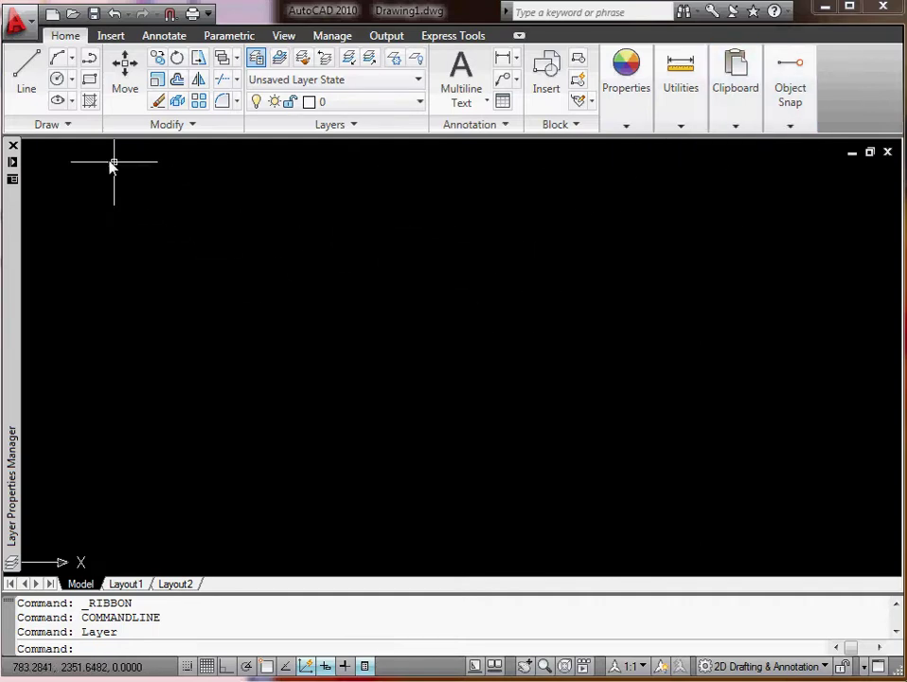
# Open Block D foundations.dwg, ignoring its unresolved references.
pyautogui.click(33, 24)
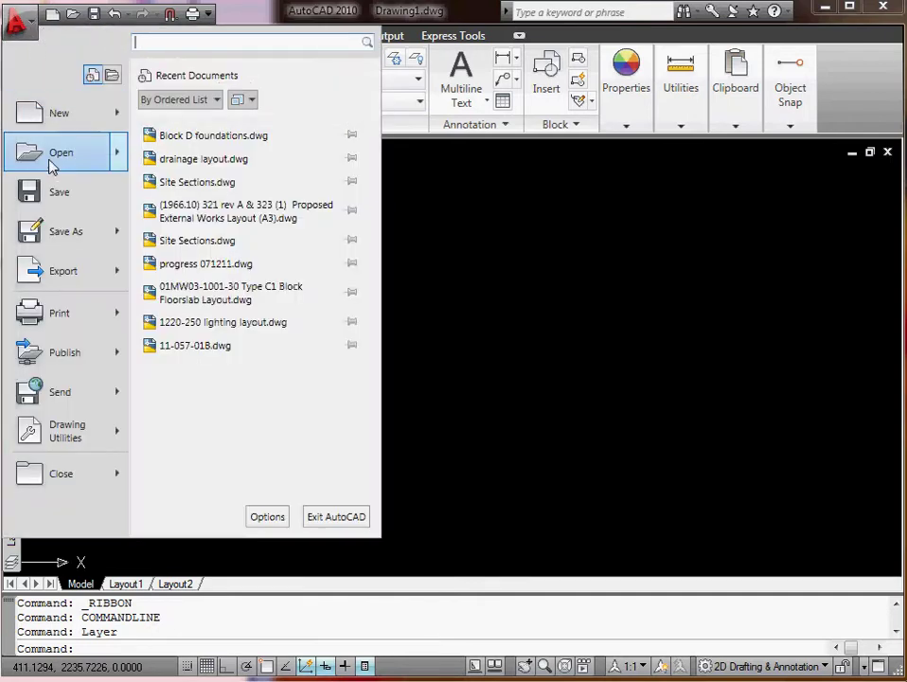
pyautogui.click(51, 158)
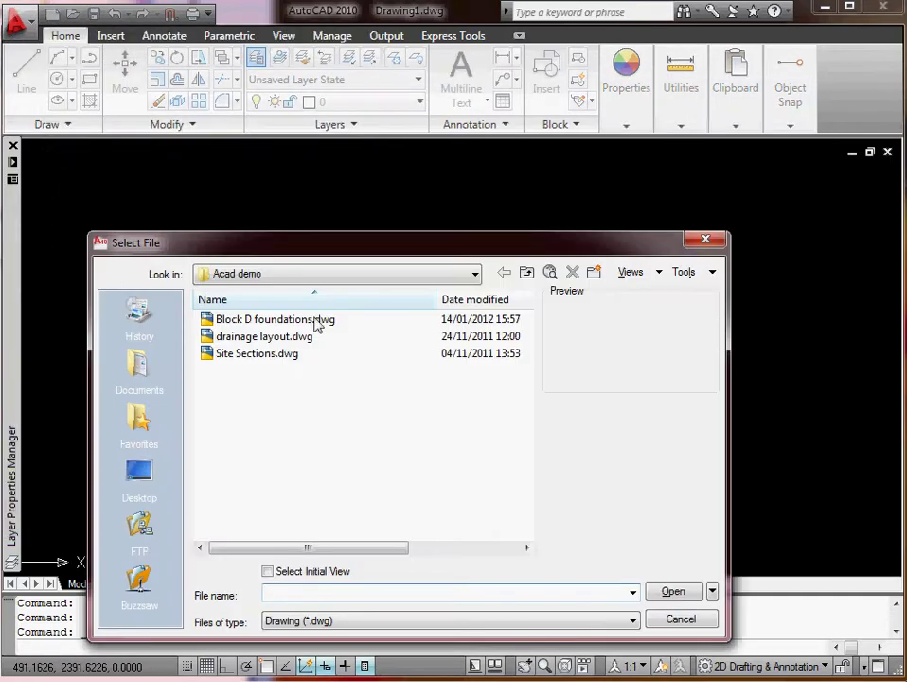
pyautogui.click(250, 321)
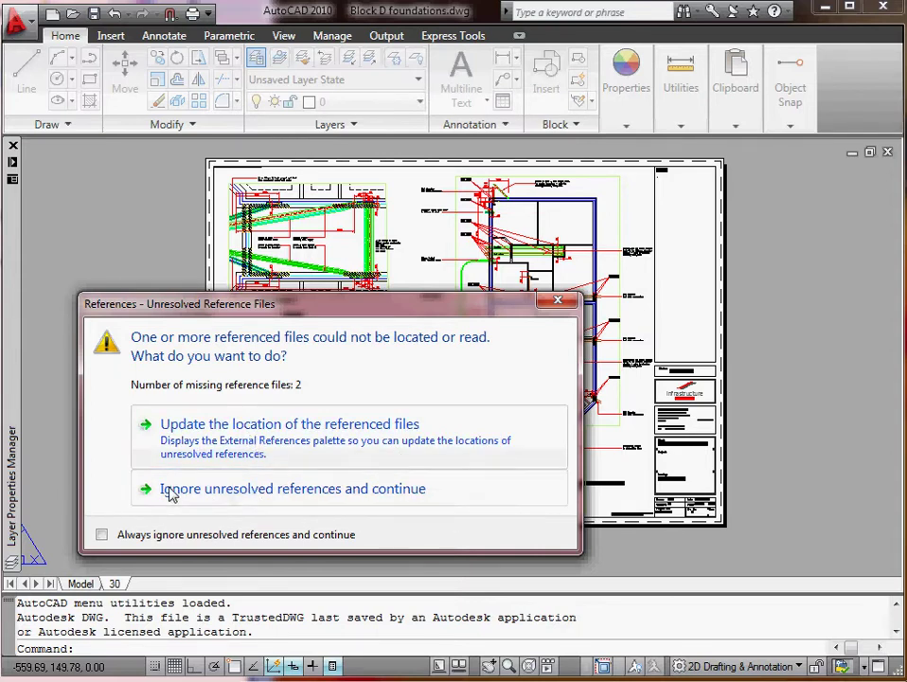
pyautogui.click(237, 492)
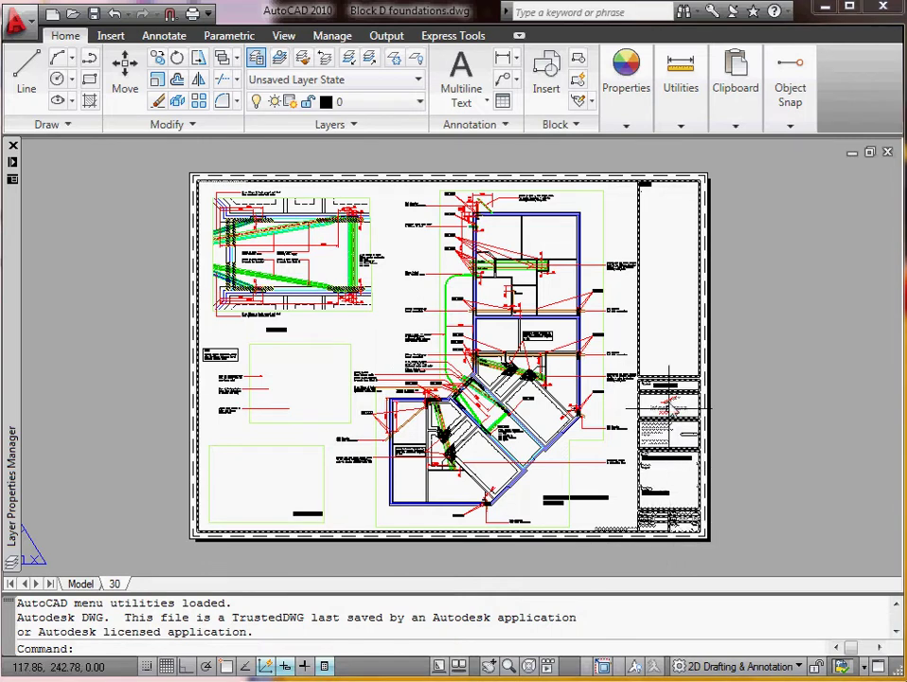
pyautogui.scroll(2, 676, 535)
pyautogui.scroll(5, 677, 536)
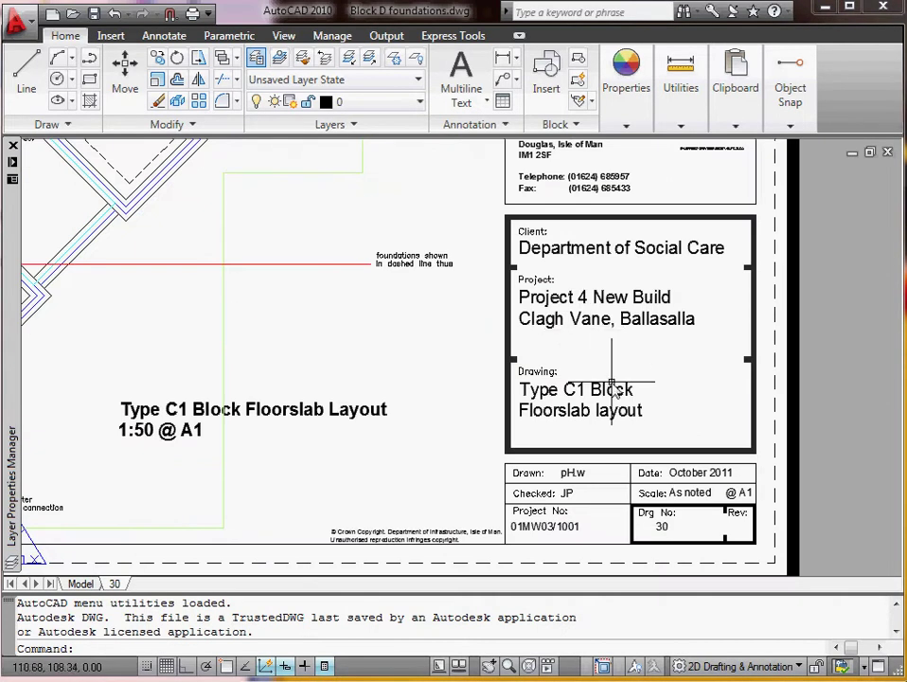
pyautogui.scroll(-5, 549, 378)
pyautogui.scroll(1, 612, 442)
pyautogui.scroll(-1, 612, 442)
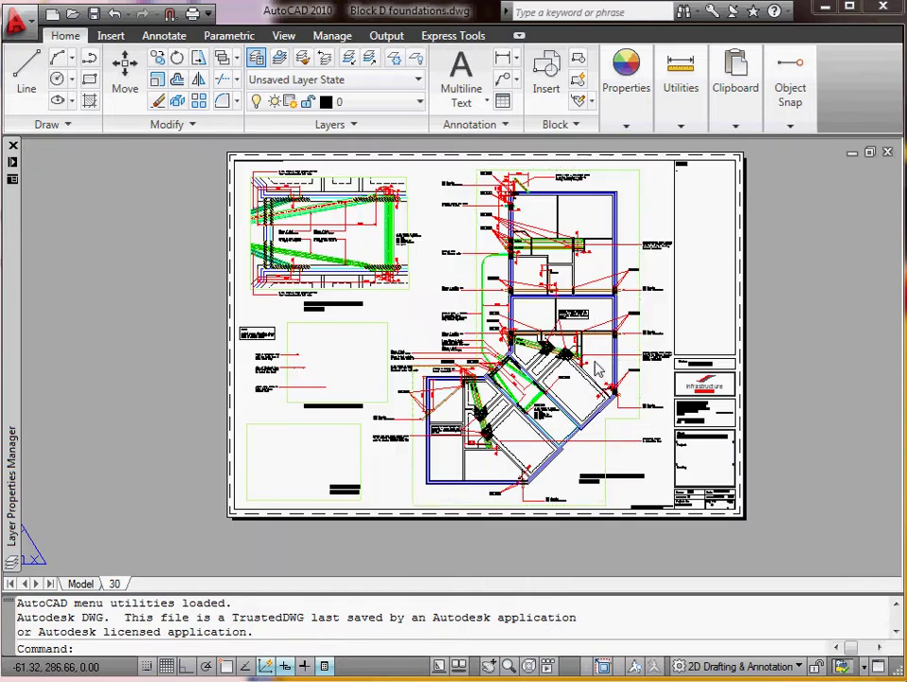
pyautogui.scroll(-1, 29, 407)
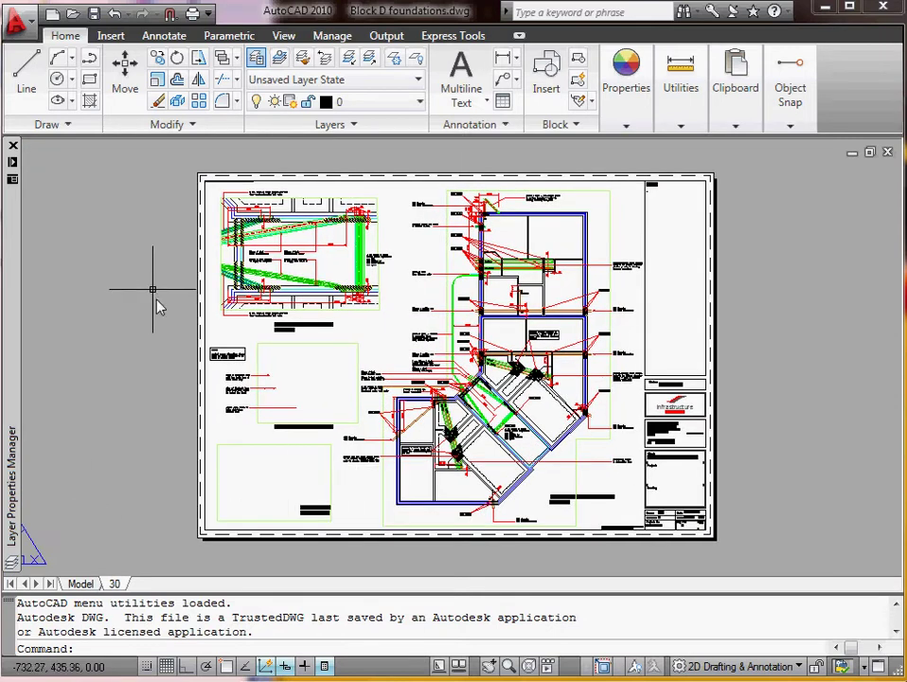
# Switch from the layout sheet to model space and pan the foundation plan into view.
pyautogui.click(82, 584)
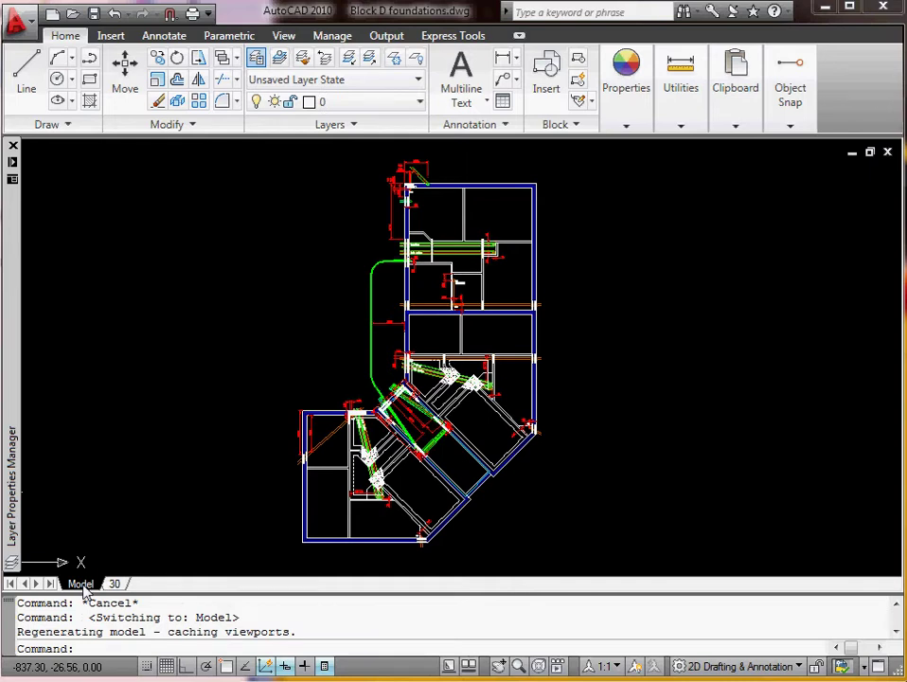
pyautogui.moveTo(311, 454); pyautogui.dragTo(349, 347, button='middle')
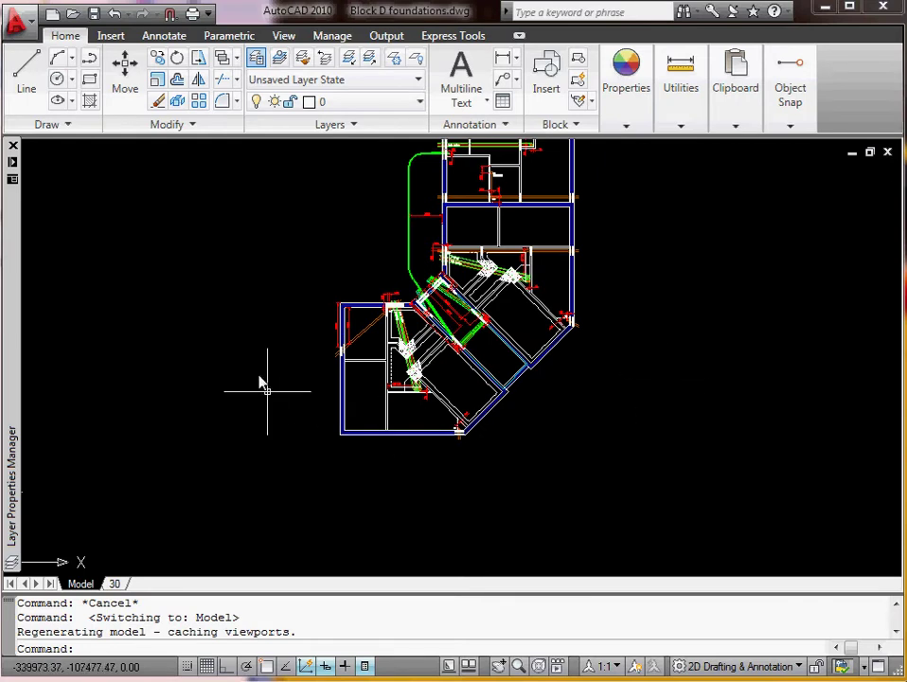
pyautogui.scroll(2, 419, 361)
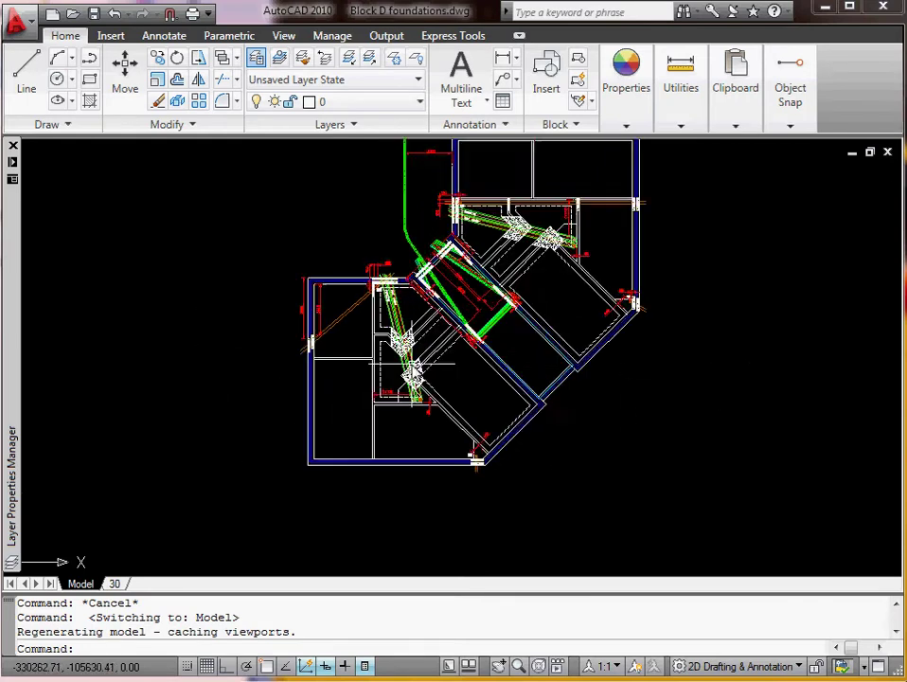
pyautogui.scroll(3, 414, 370)
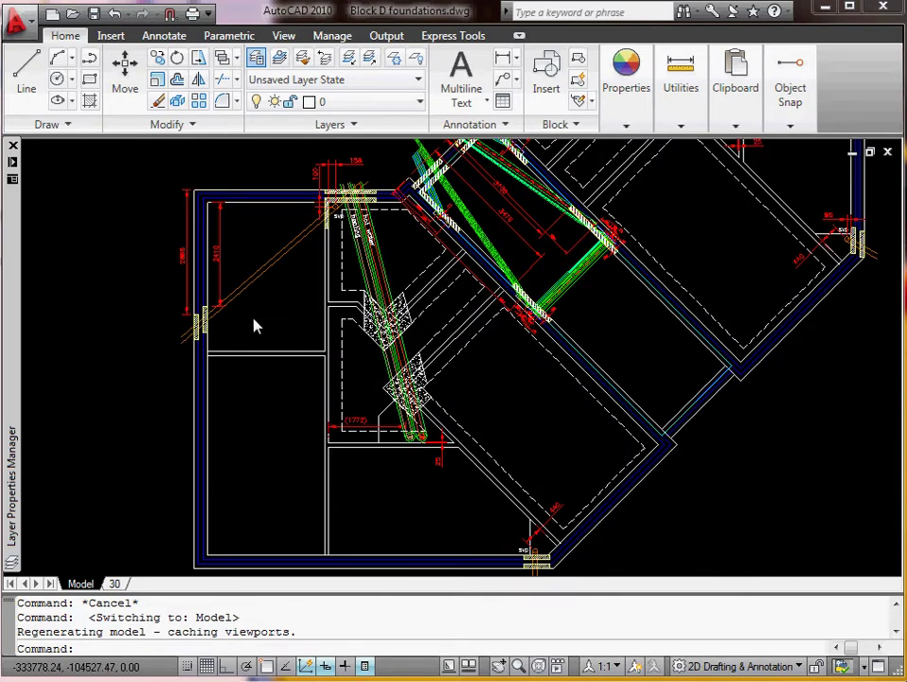
pyautogui.scroll(-2, 254, 325)
pyautogui.moveTo(411, 399); pyautogui.dragTo(522, 394, button='middle')
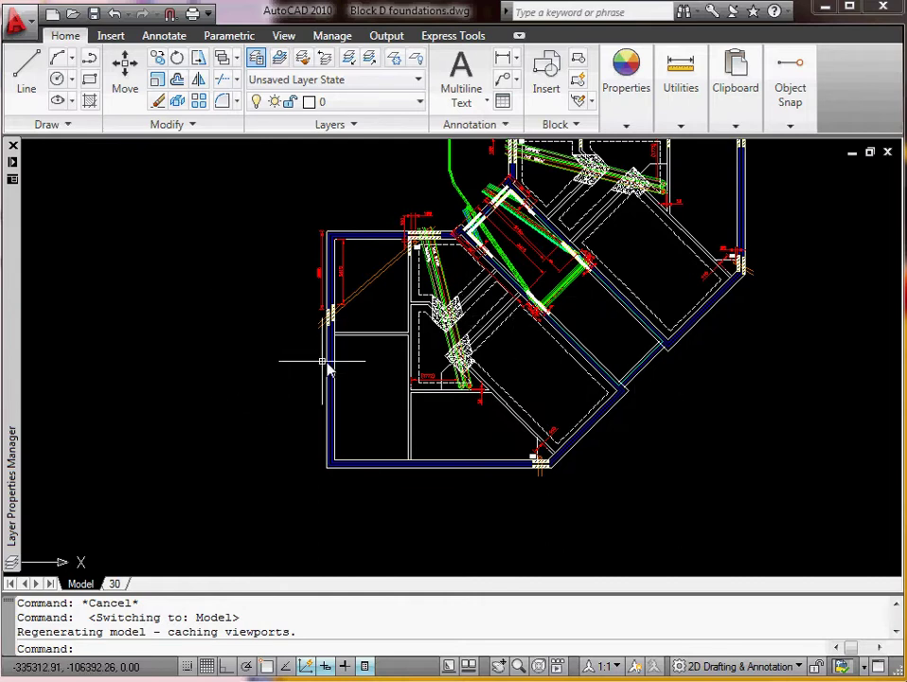
# Pan and wheel-zoom around the plan until the whole building is framed.
pyautogui.moveTo(324, 364)
pyautogui.mouseDown(button='middle')
pyautogui.moveTo(304, 392)
pyautogui.moveTo(445, 324)
pyautogui.moveTo(419, 390)
pyautogui.mouseUp(button='middle')
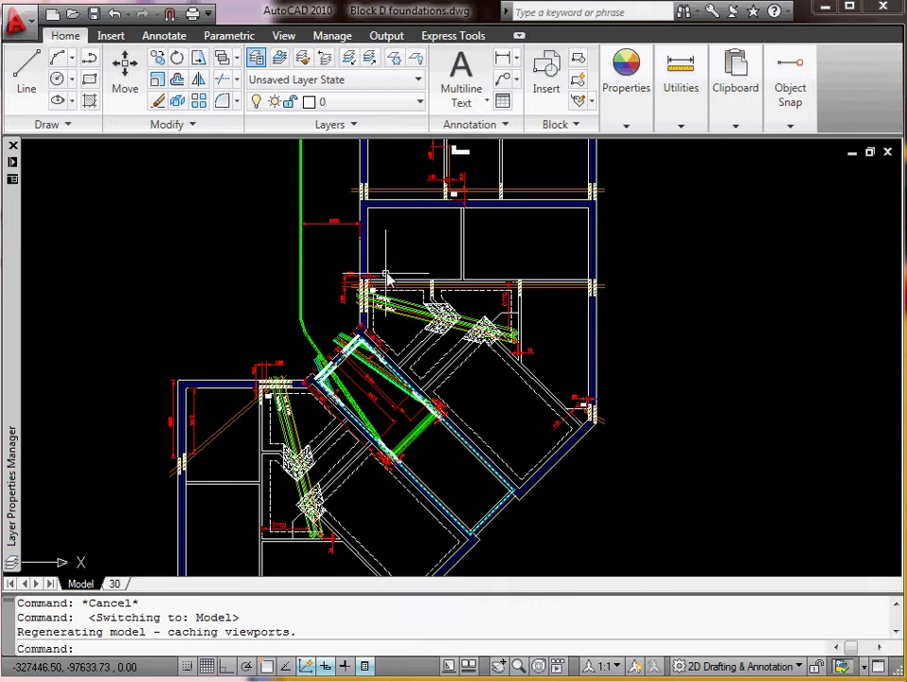
pyautogui.moveTo(290, 197); pyautogui.dragTo(285, 349, button='middle')
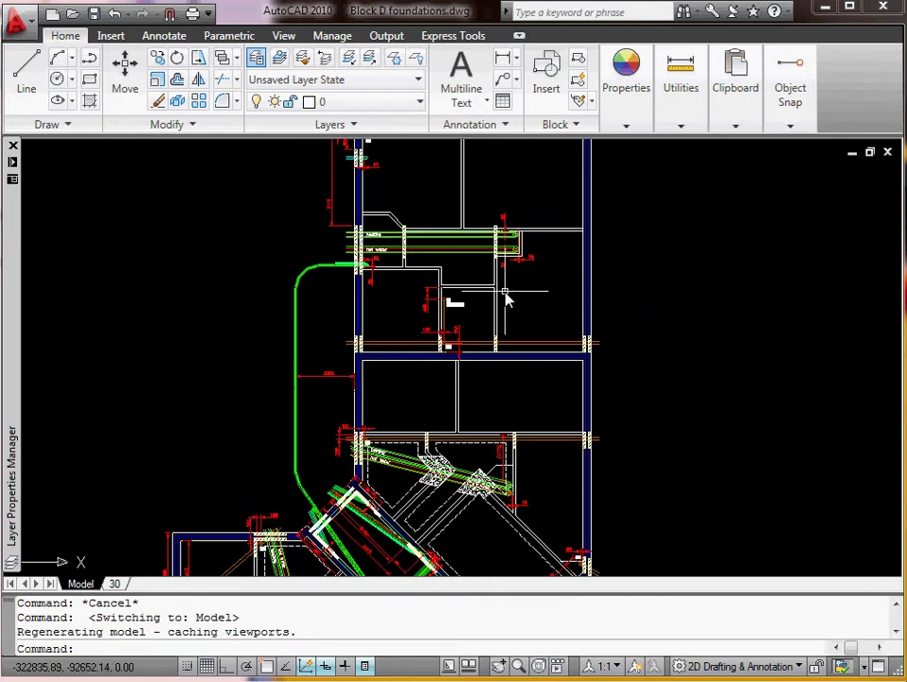
pyautogui.scroll(-5, 505, 299)
pyautogui.scroll(5, 506, 297)
pyautogui.scroll(-6, 506, 297)
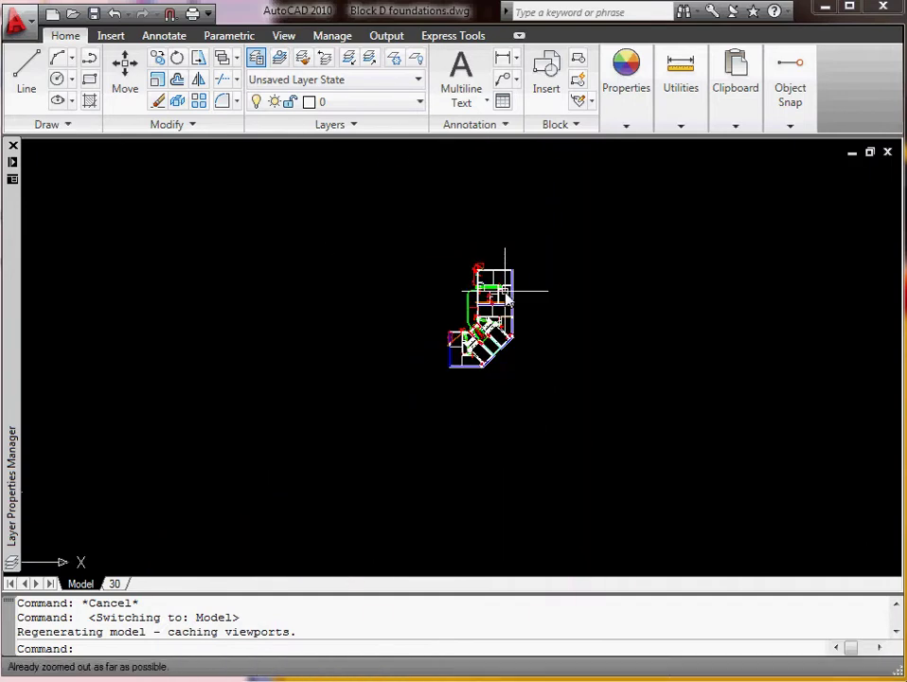
pyautogui.scroll(8, 506, 298)
pyautogui.scroll(-3, 506, 298)
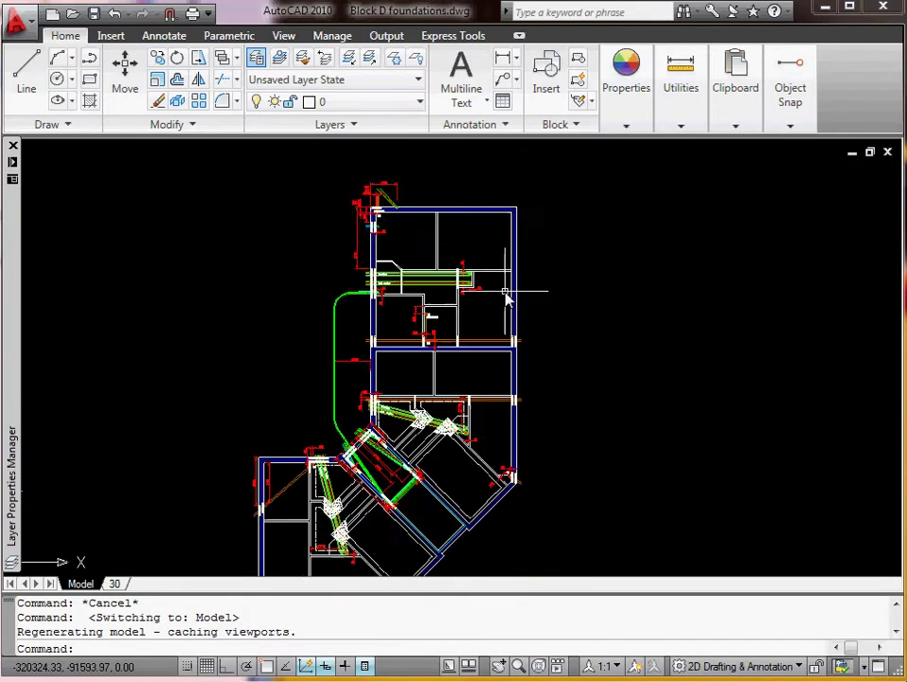
pyautogui.scroll(2, 506, 299)
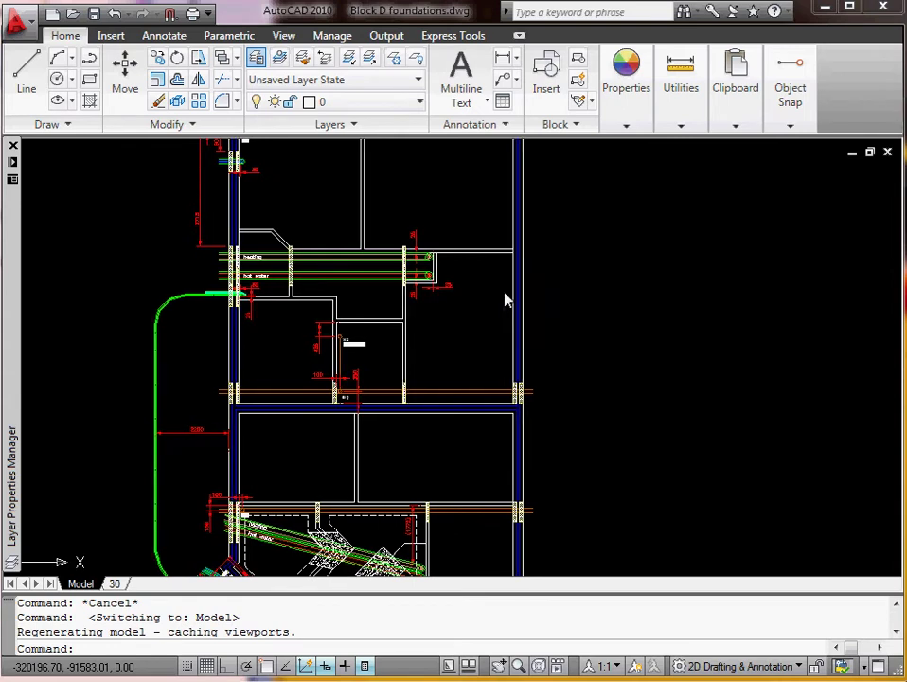
pyautogui.moveTo(504, 299)
pyautogui.mouseDown(button='middle')
pyautogui.moveTo(455, 370)
pyautogui.moveTo(410, 476)
pyautogui.moveTo(381, 484)
pyautogui.moveTo(748, 226)
pyautogui.moveTo(452, 406)
pyautogui.moveTo(654, 238)
pyautogui.moveTo(679, 151)
pyautogui.mouseUp(button='middle')
pyautogui.moveTo(416, 428)
pyautogui.mouseDown(button='middle')
pyautogui.moveTo(443, 445)
pyautogui.moveTo(610, 178)
pyautogui.moveTo(613, 255)
pyautogui.moveTo(406, 265)
pyautogui.moveTo(479, 214)
pyautogui.mouseUp(button='middle')
pyautogui.scroll(-5, 480, 210)
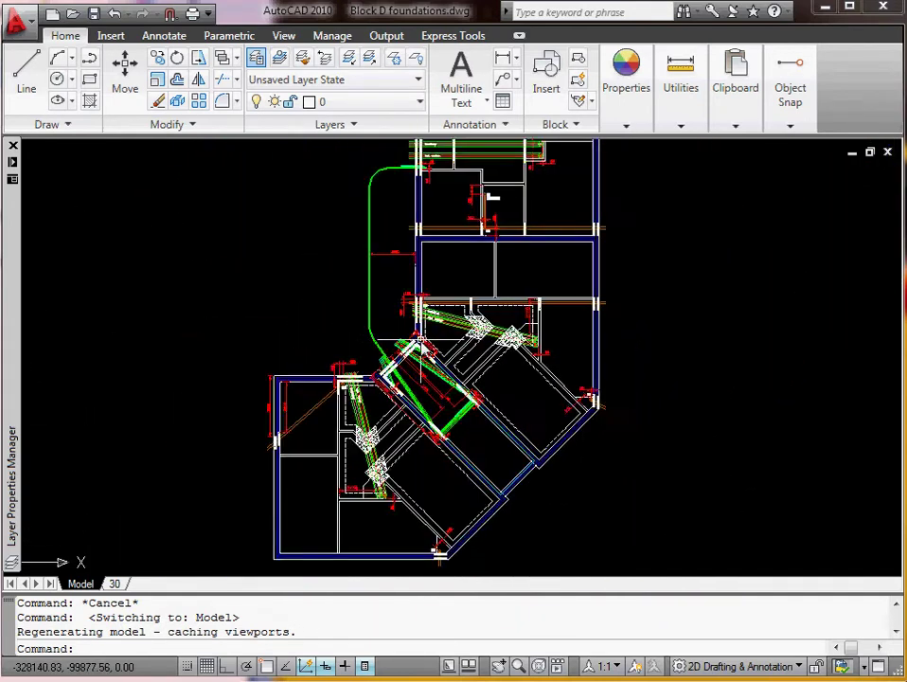
pyautogui.moveTo(455, 289); pyautogui.dragTo(437, 329, button='middle')
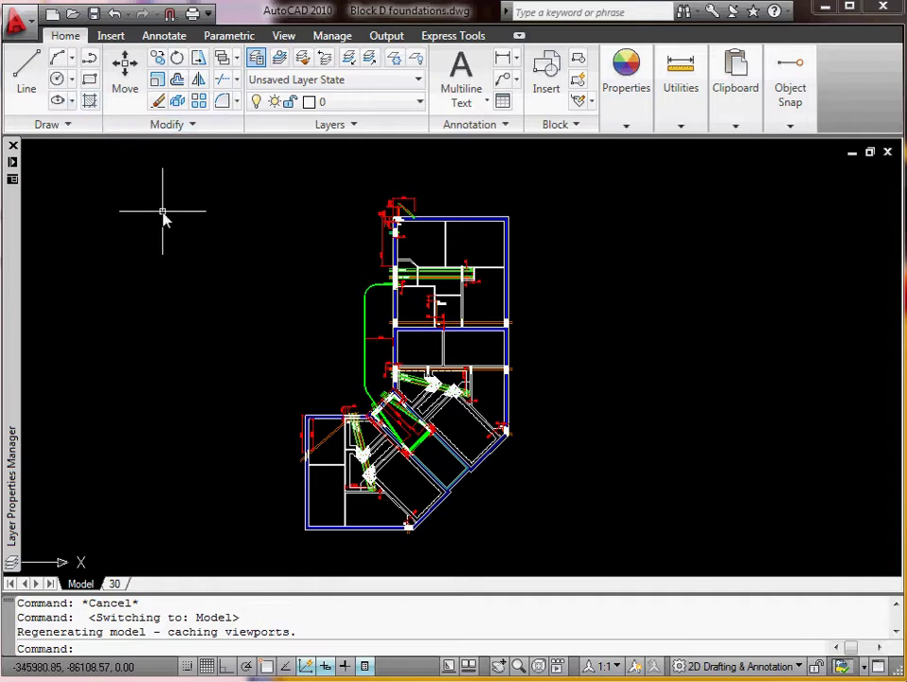
# Use the View tab's Pan tool to shift the foundation plan slightly, then exit Pan.
pyautogui.click(285, 36)
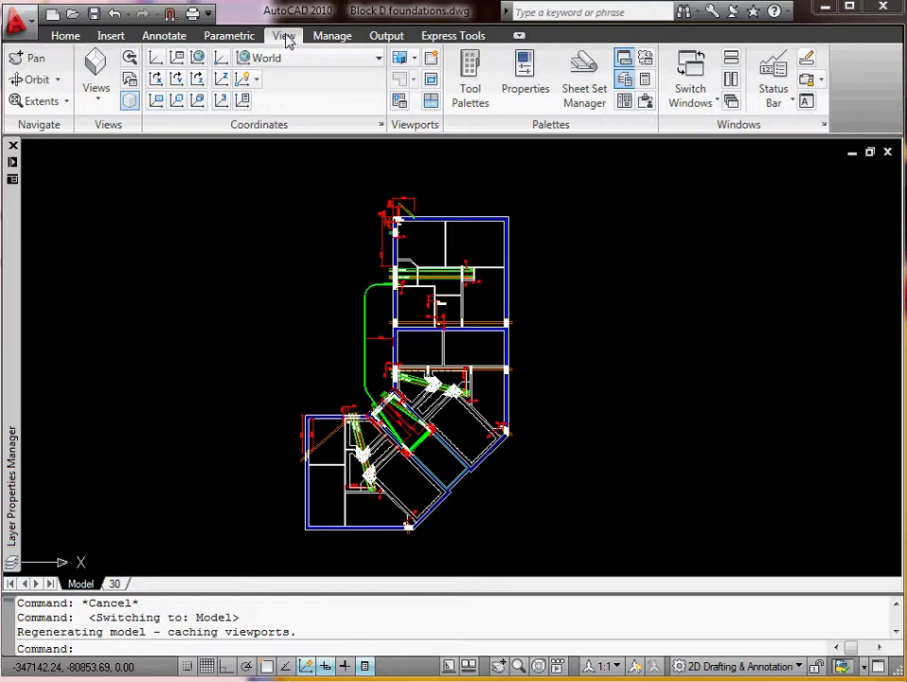
pyautogui.click(36, 58)
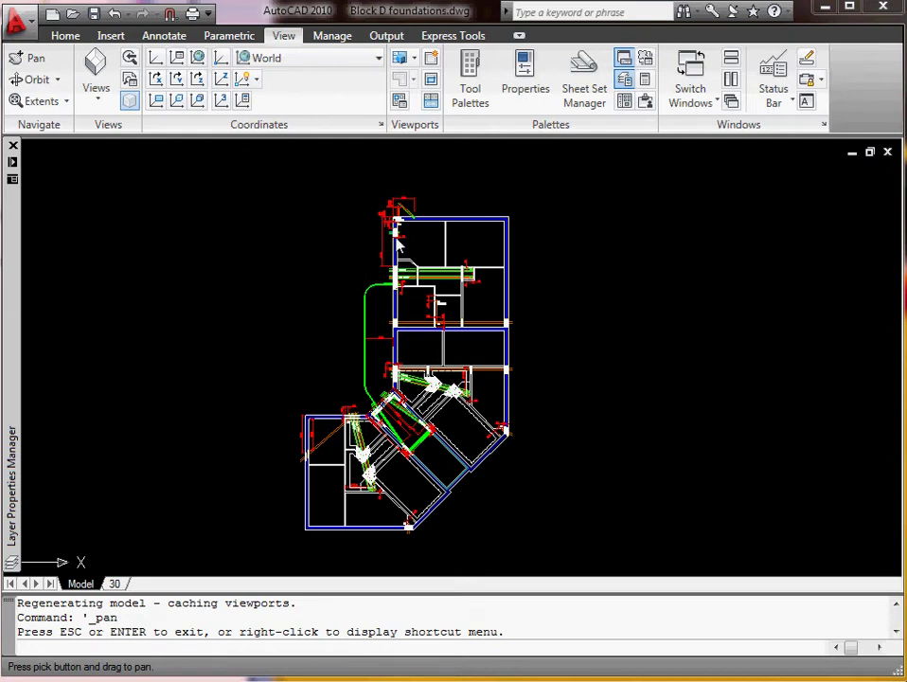
pyautogui.moveTo(398, 245)
pyautogui.mouseDown()
pyautogui.moveTo(308, 392)
pyautogui.moveTo(379, 290)
pyautogui.moveTo(379, 228)
pyautogui.mouseUp()
pyautogui.moveTo(375, 337)
pyautogui.mouseDown()
pyautogui.moveTo(511, 242)
pyautogui.moveTo(341, 362)
pyautogui.moveTo(403, 294)
pyautogui.moveTo(421, 434)
pyautogui.moveTo(409, 429)
pyautogui.mouseUp()
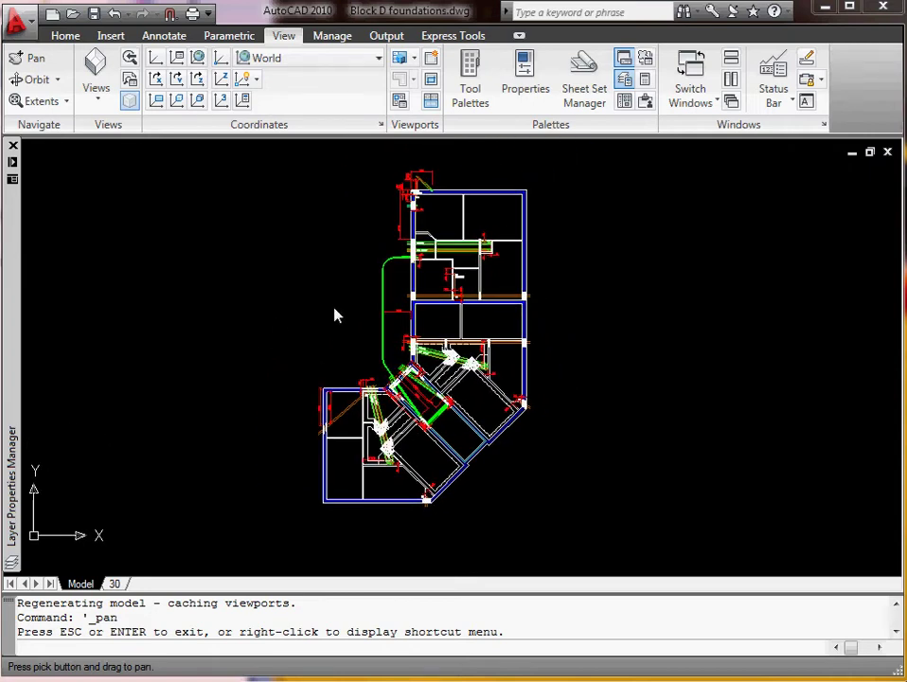
pyautogui.press('Escape')
pyautogui.press('Escape')
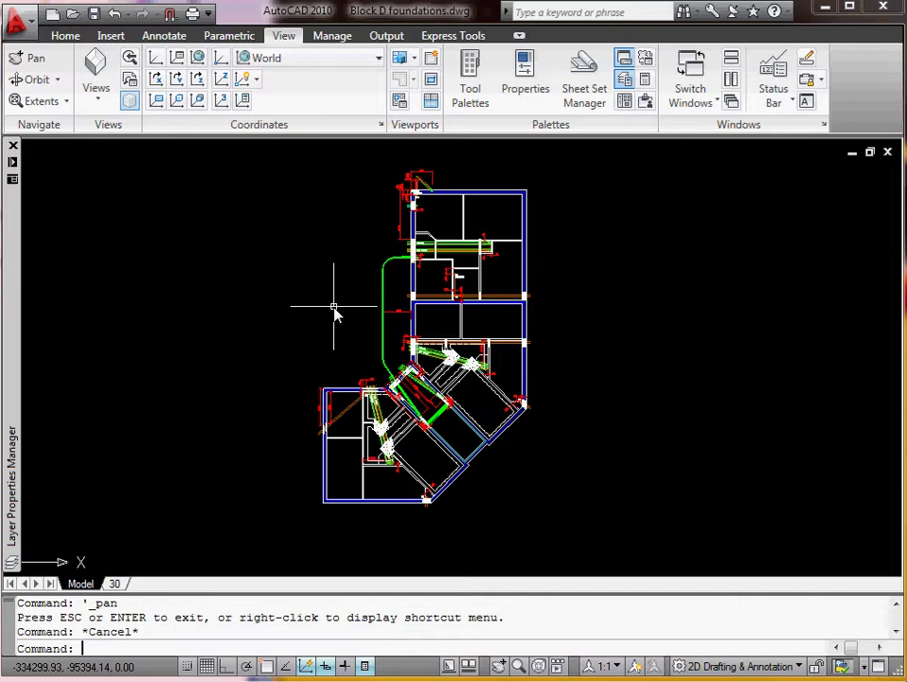
# Zoom Window into the lower-left wing of the plan.
pyautogui.click(68, 102)
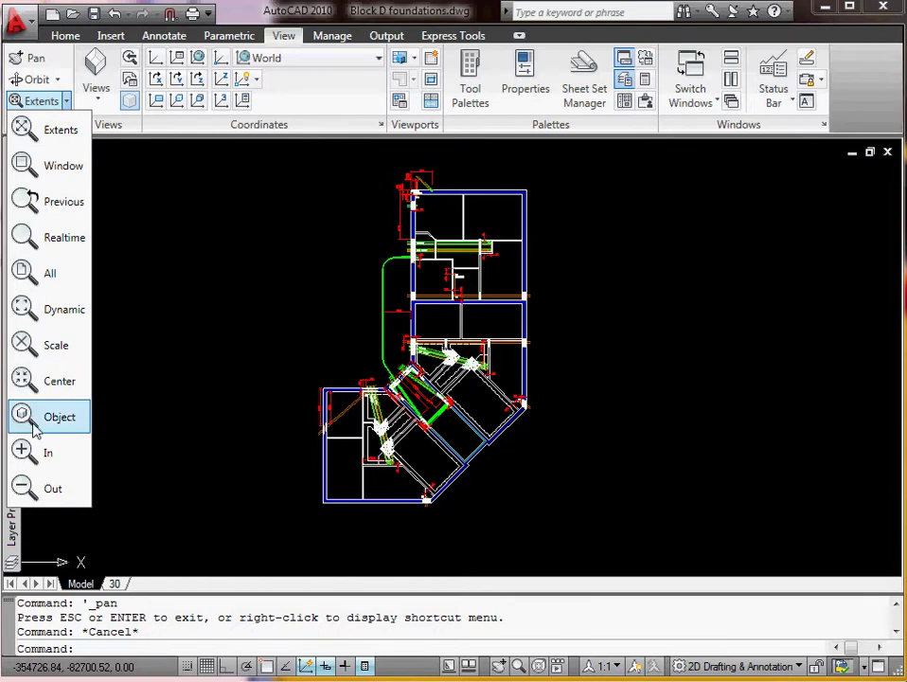
pyautogui.click(44, 166)
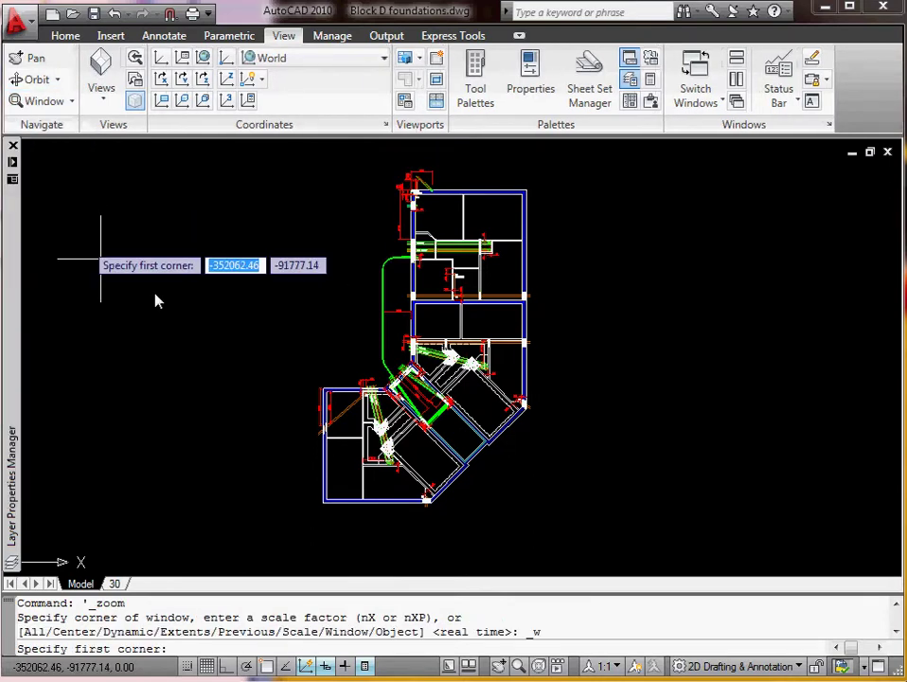
pyautogui.click(296, 361)
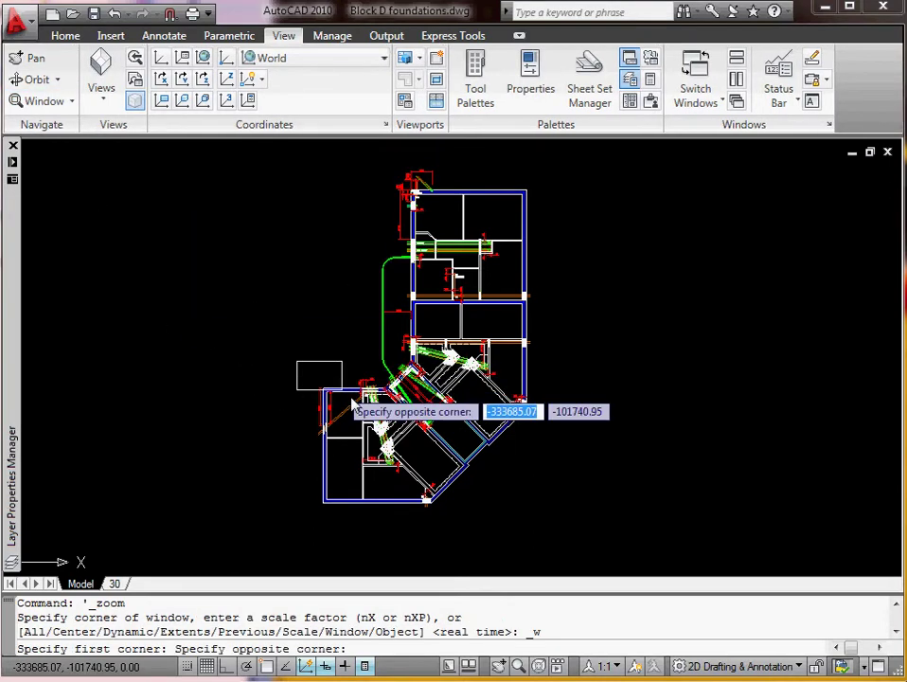
pyautogui.click(433, 468)
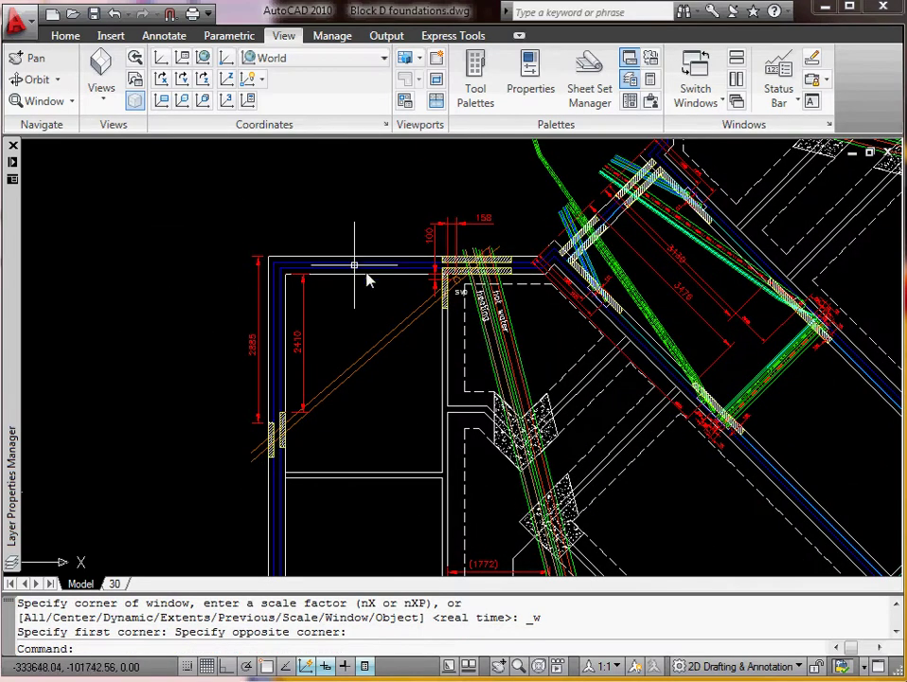
# Zoom out and pan toward the upper rooms beside the green service line.
pyautogui.scroll(-5, 409, 346)
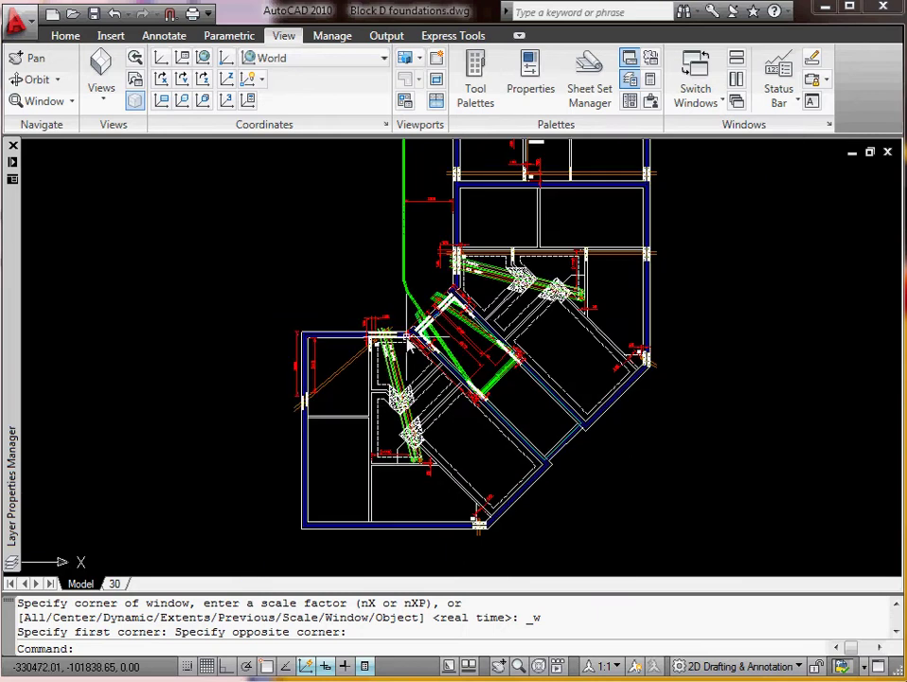
pyautogui.moveTo(383, 343); pyautogui.dragTo(370, 260, button='middle')
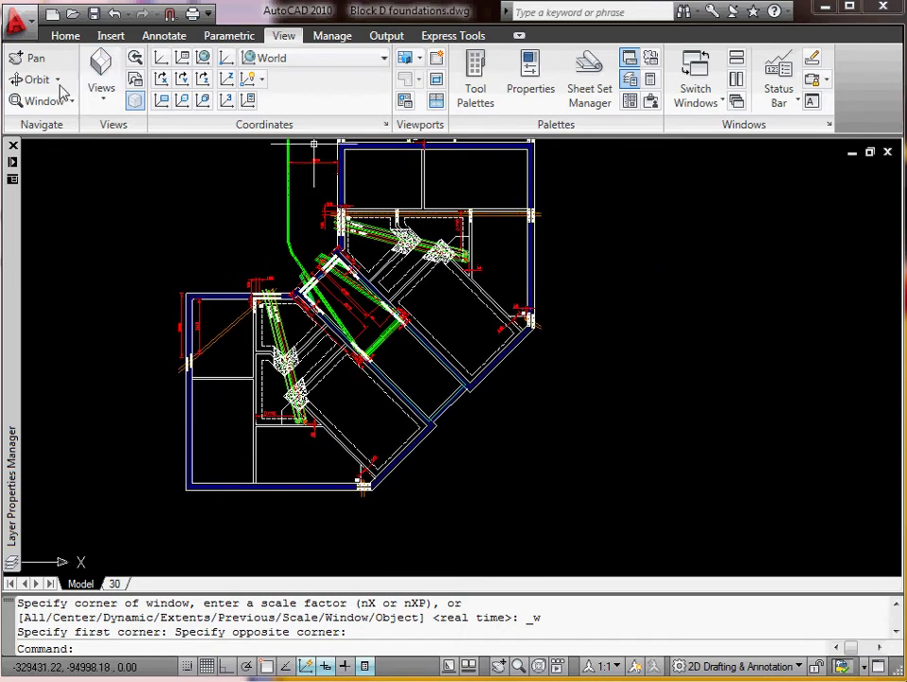
pyautogui.moveTo(300, 187); pyautogui.dragTo(313, 365, button='middle')
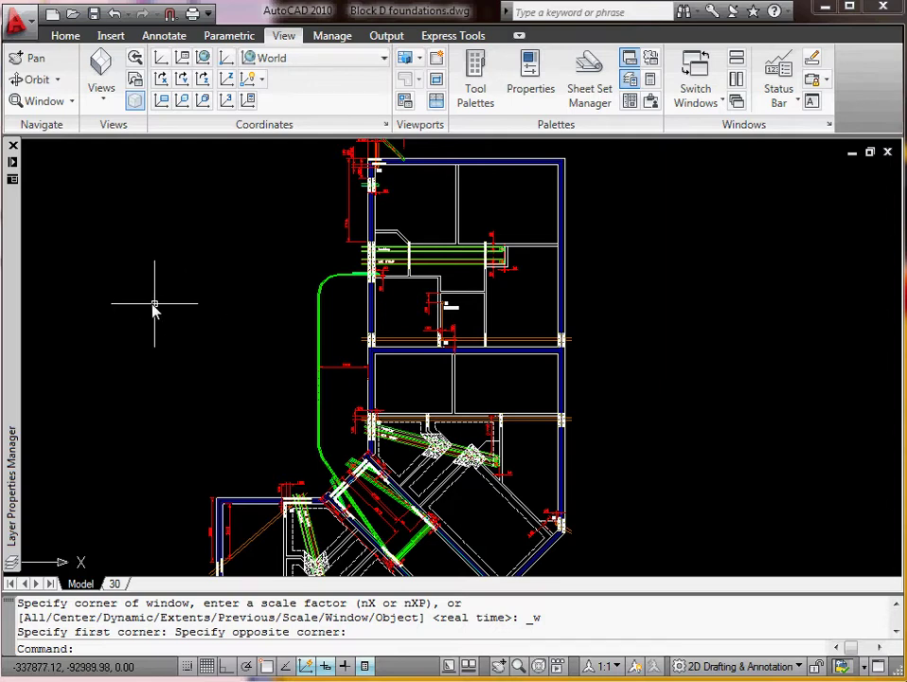
pyautogui.scroll(8, 352, 384)
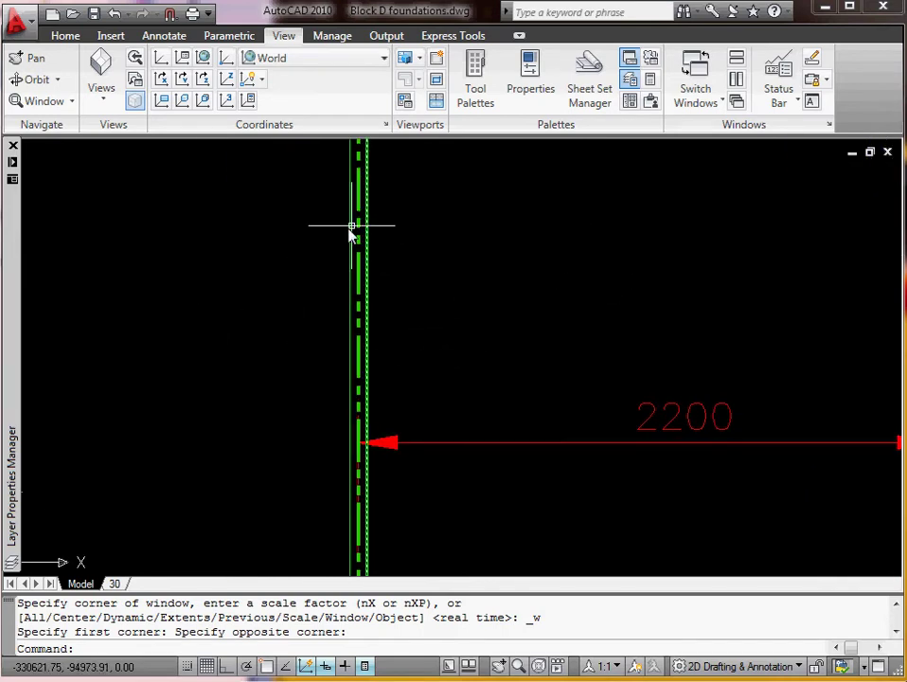
pyautogui.moveTo(359, 267)
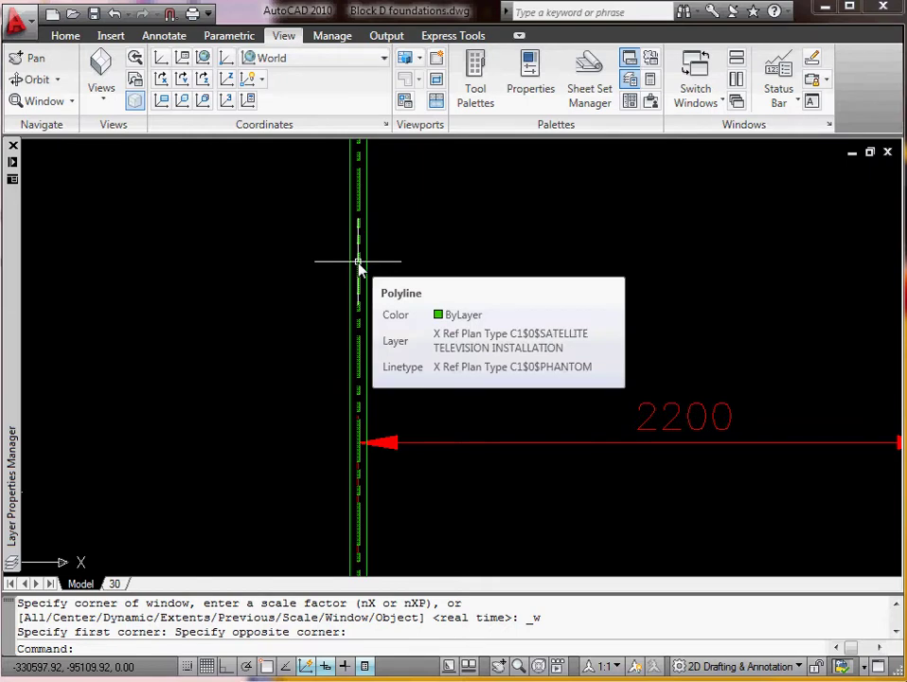
pyautogui.scroll(-3, 359, 267)
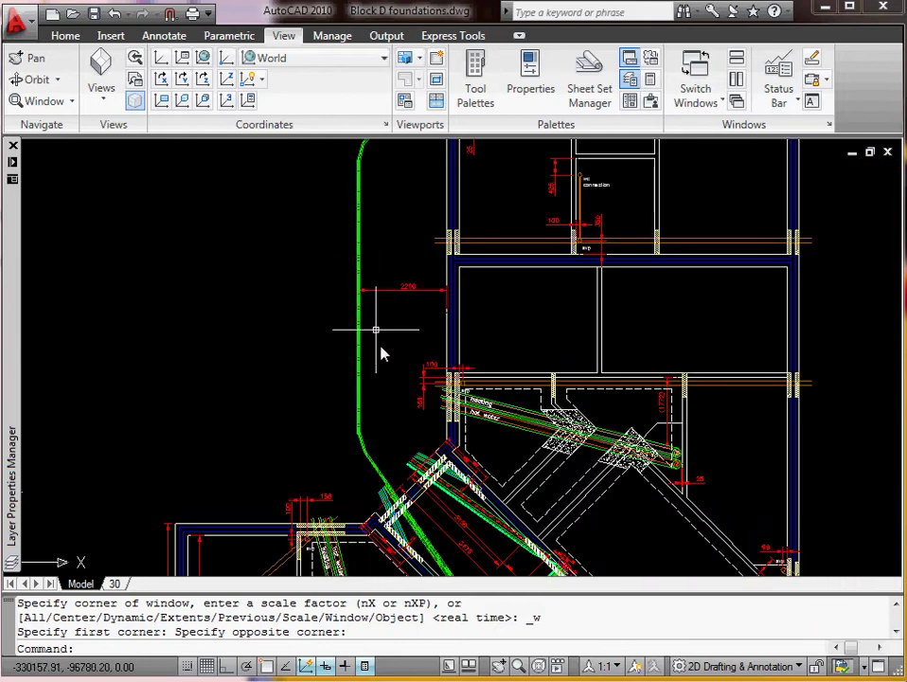
pyautogui.scroll(4, 405, 518)
pyautogui.scroll(2, 297, 488)
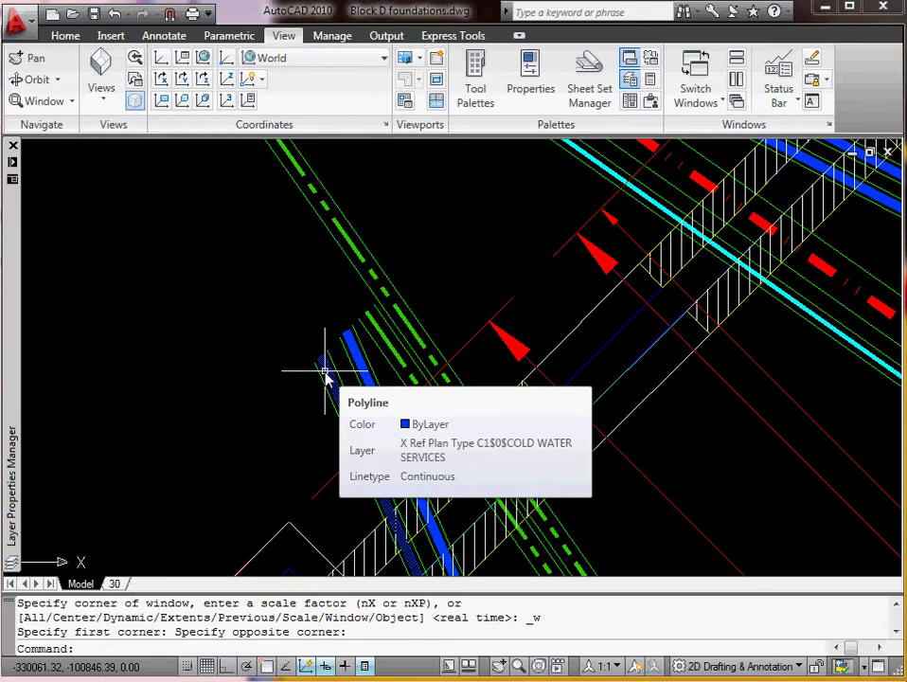
pyautogui.moveTo(633, 263); pyautogui.dragTo(466, 440, button='middle')
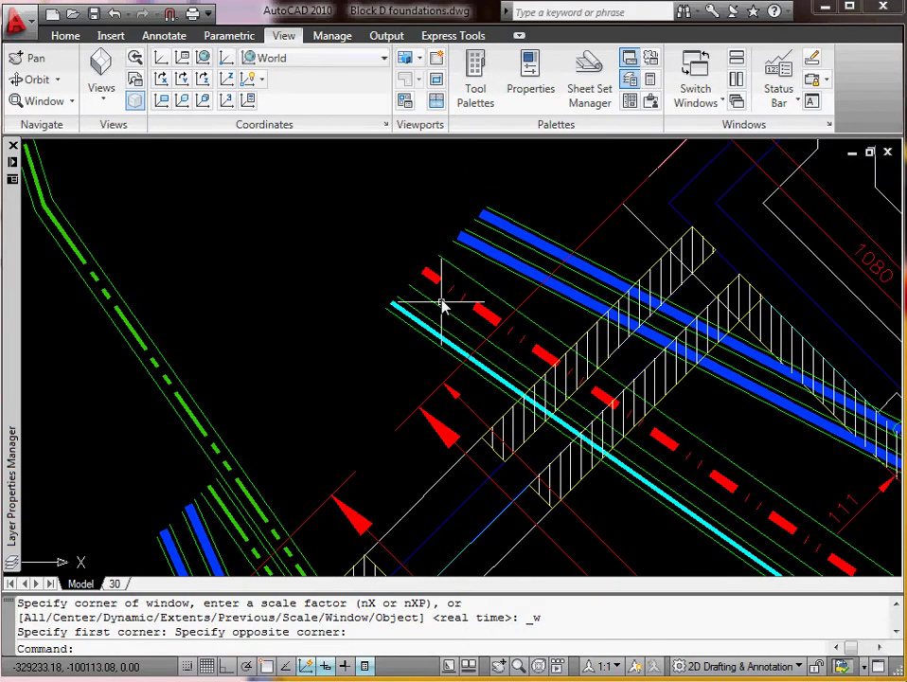
pyautogui.moveTo(438, 282)
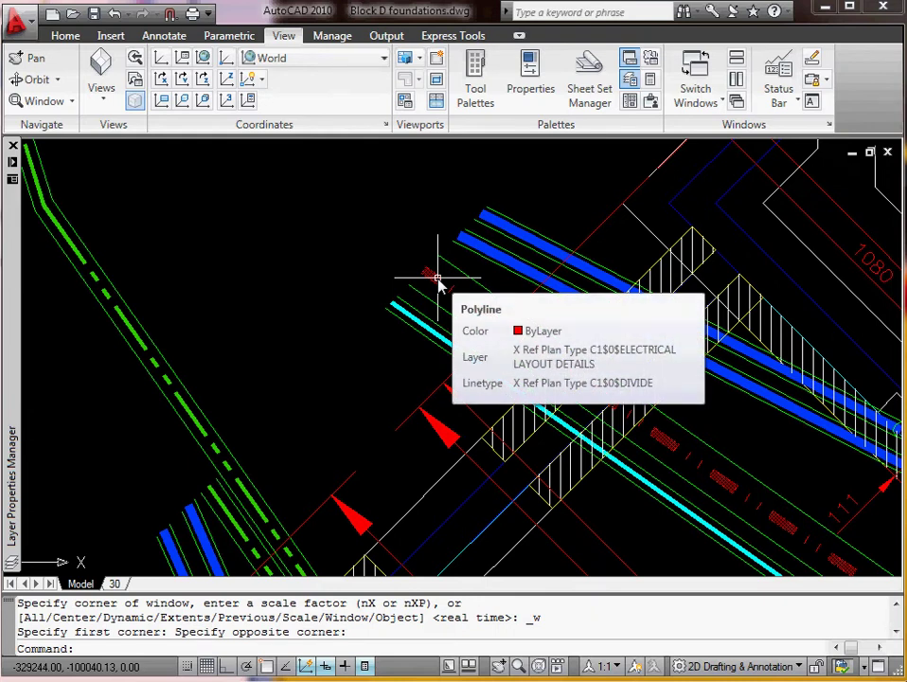
pyautogui.scroll(-5, 431, 286)
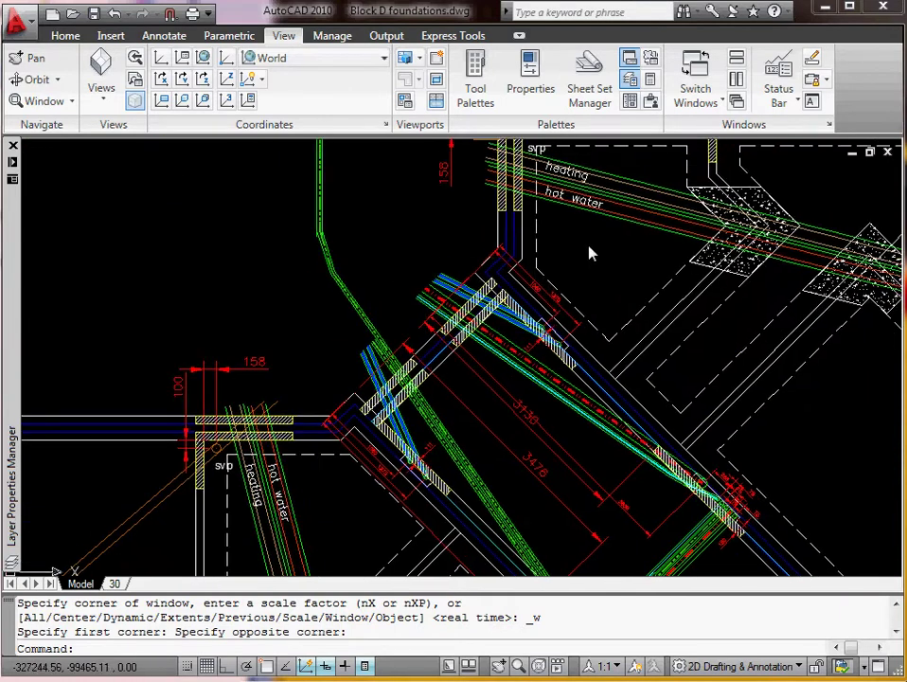
pyautogui.moveTo(572, 274); pyautogui.dragTo(375, 455, button='middle')
pyautogui.scroll(3, 585, 256)
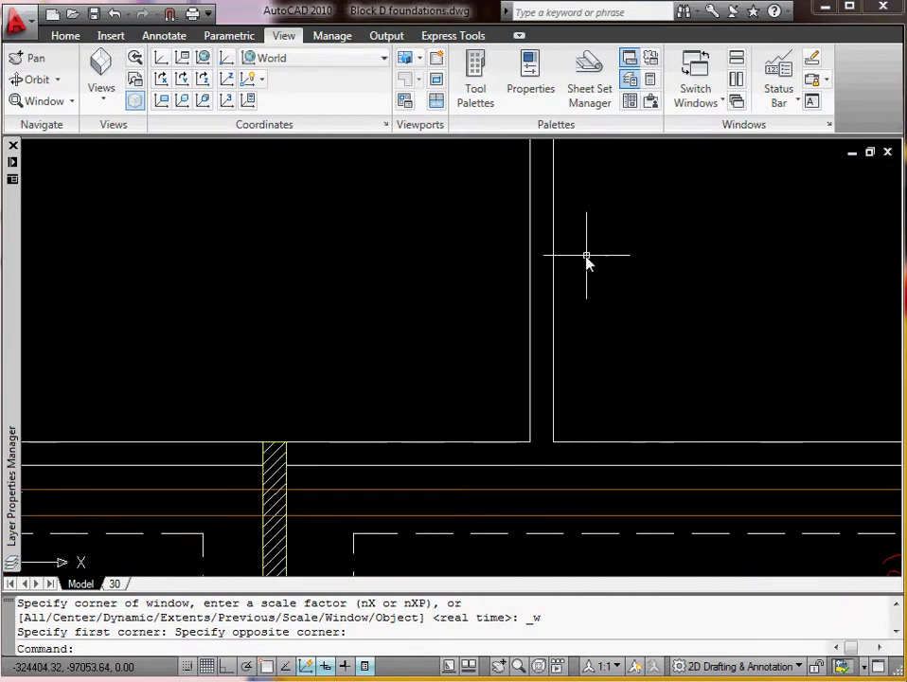
pyautogui.moveTo(555, 272)
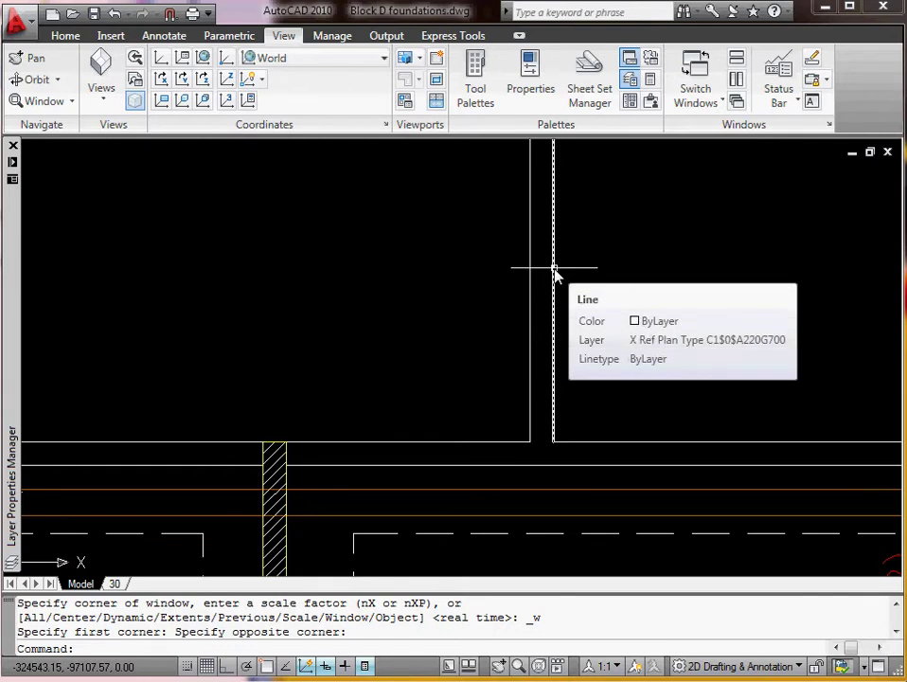
pyautogui.scroll(-3, 555, 272)
pyautogui.scroll(5, 497, 355)
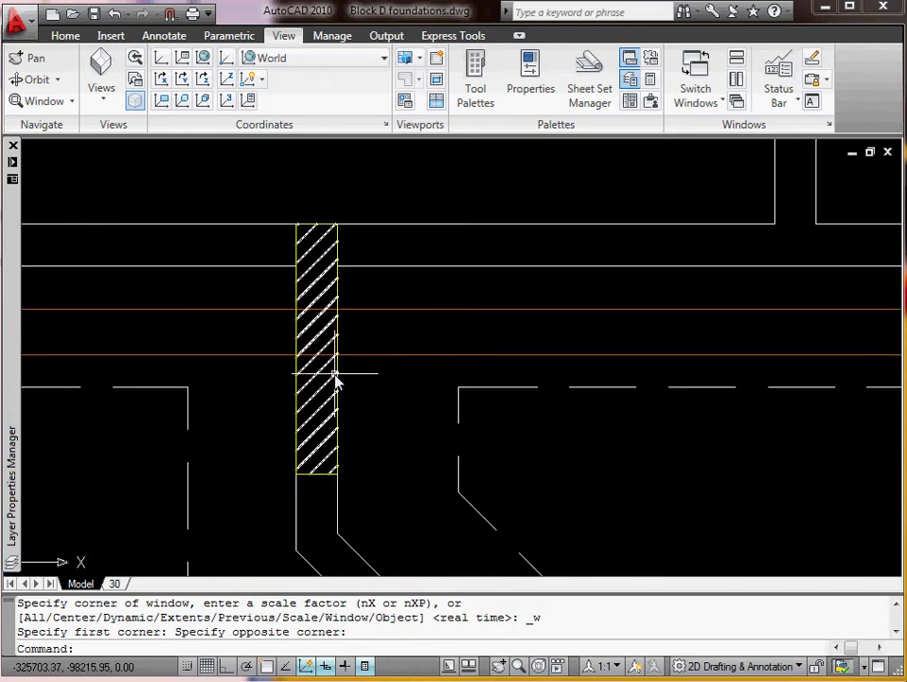
pyautogui.moveTo(338, 370)
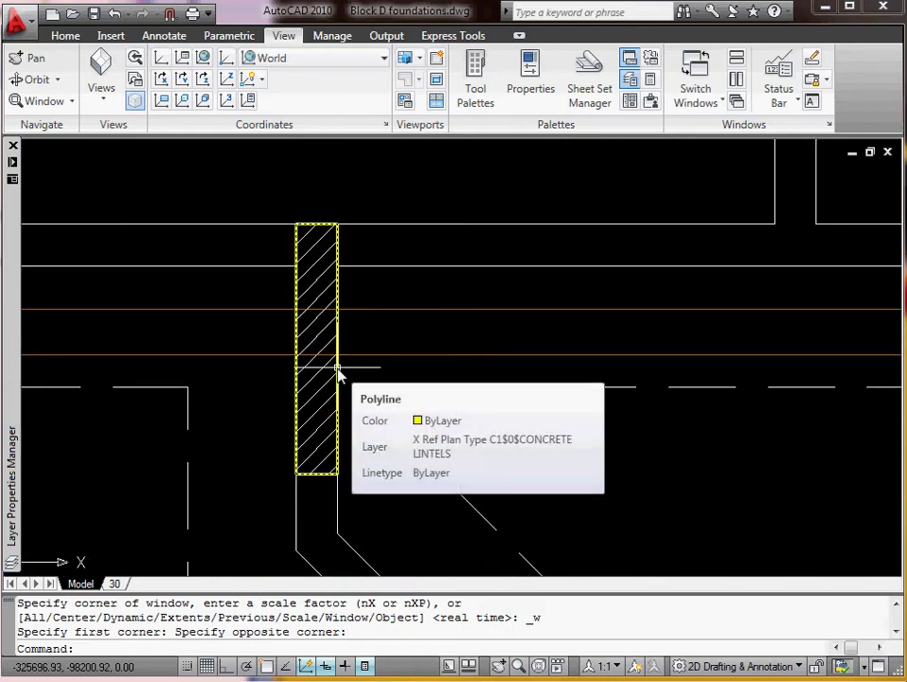
pyautogui.scroll(-6, 338, 370)
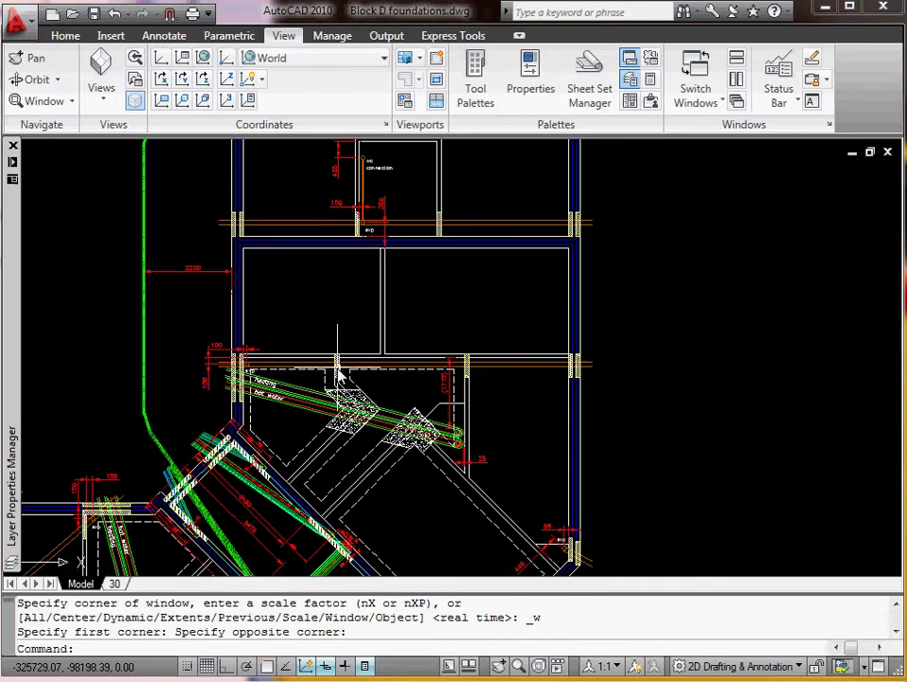
# Pan and zoom to bring the building's top-right corner into view.
pyautogui.moveTo(388, 346); pyautogui.dragTo(390, 440, button='middle')
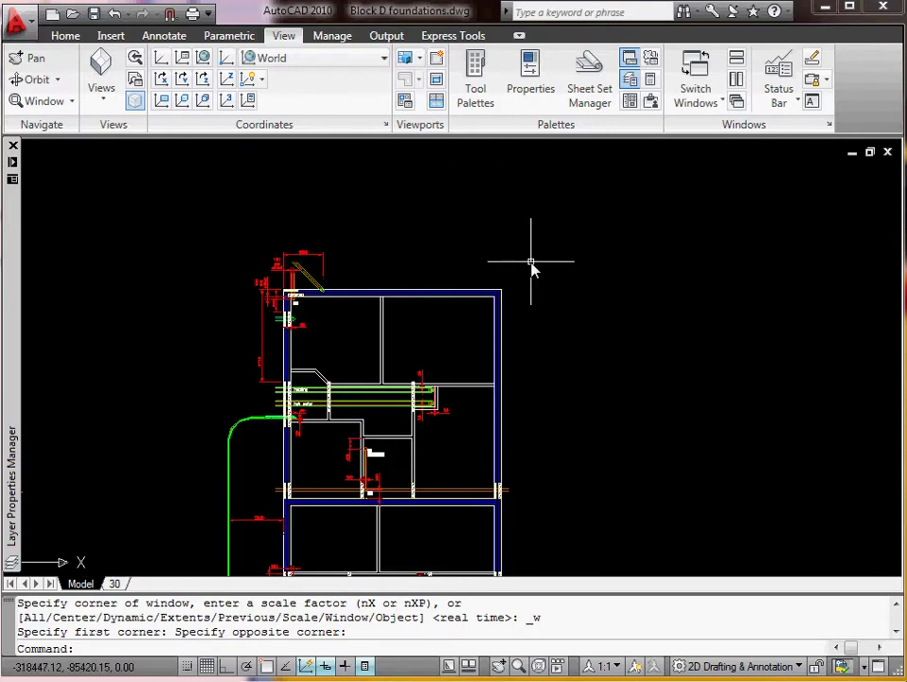
pyautogui.scroll(4, 486, 284)
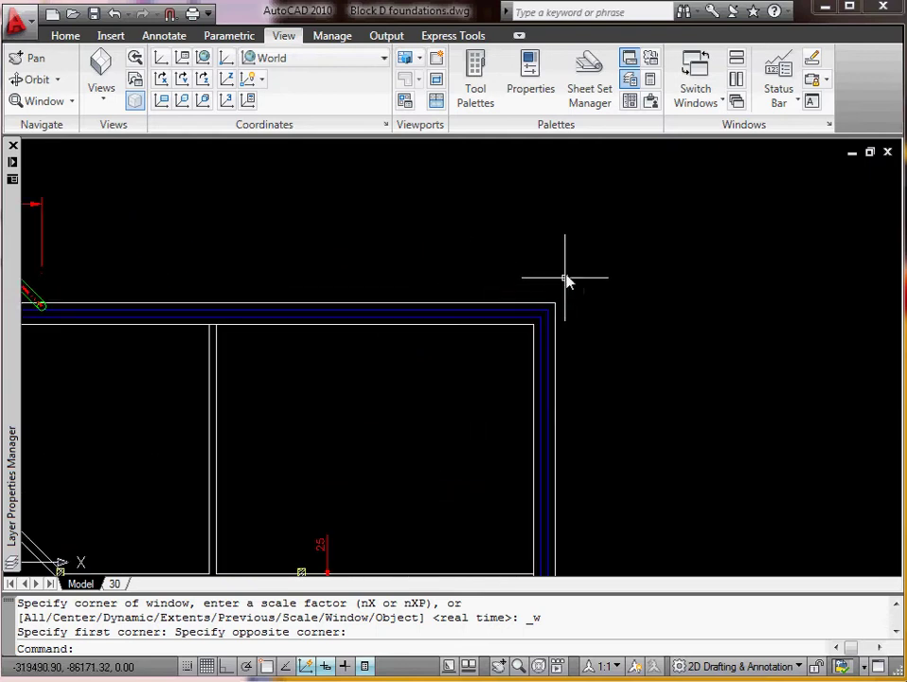
pyautogui.moveTo(568, 269); pyautogui.dragTo(473, 336, button='middle')
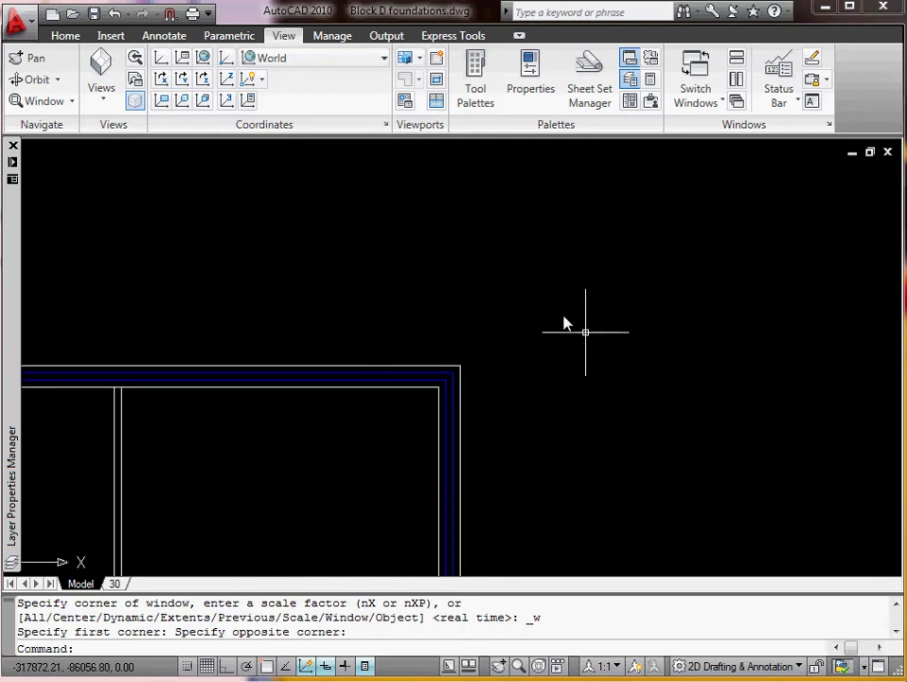
# Start the Line command from the Home tab and zoom closer on the corner.
pyautogui.click(62, 36)
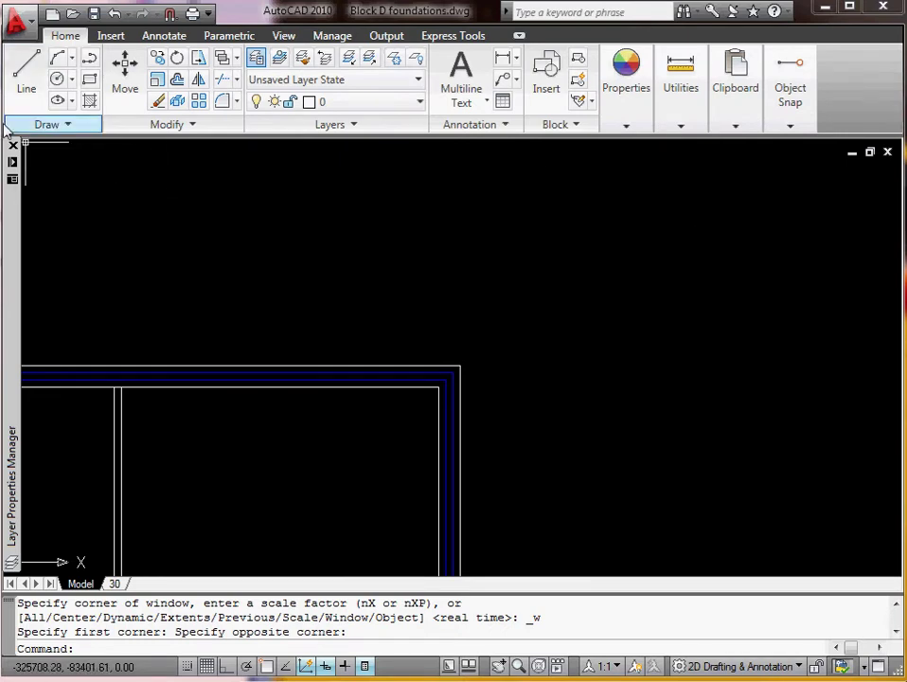
pyautogui.click(26, 76)
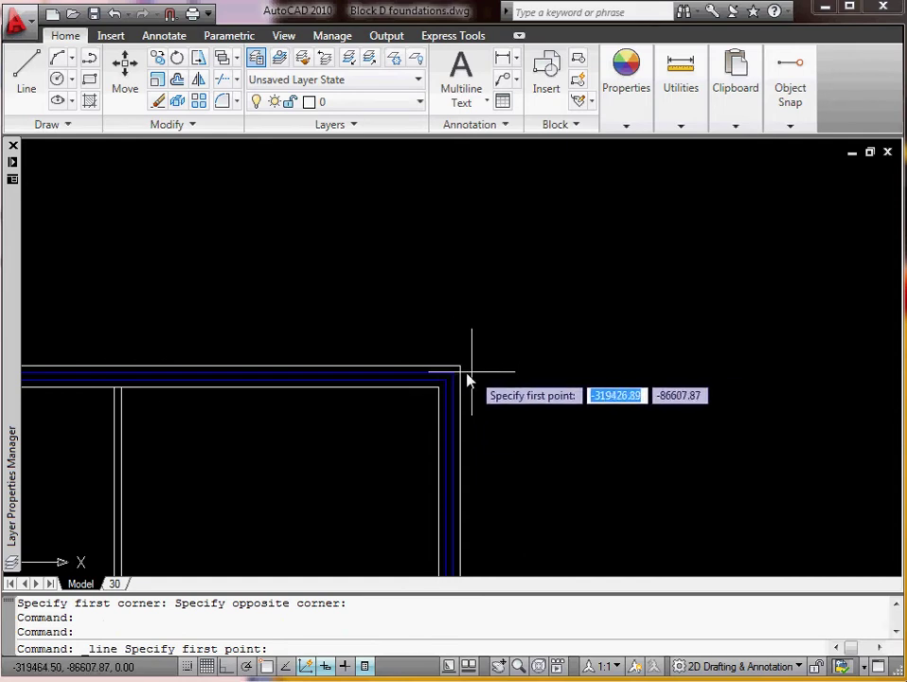
pyautogui.scroll(2, 458, 376)
pyautogui.scroll(2, 458, 376)
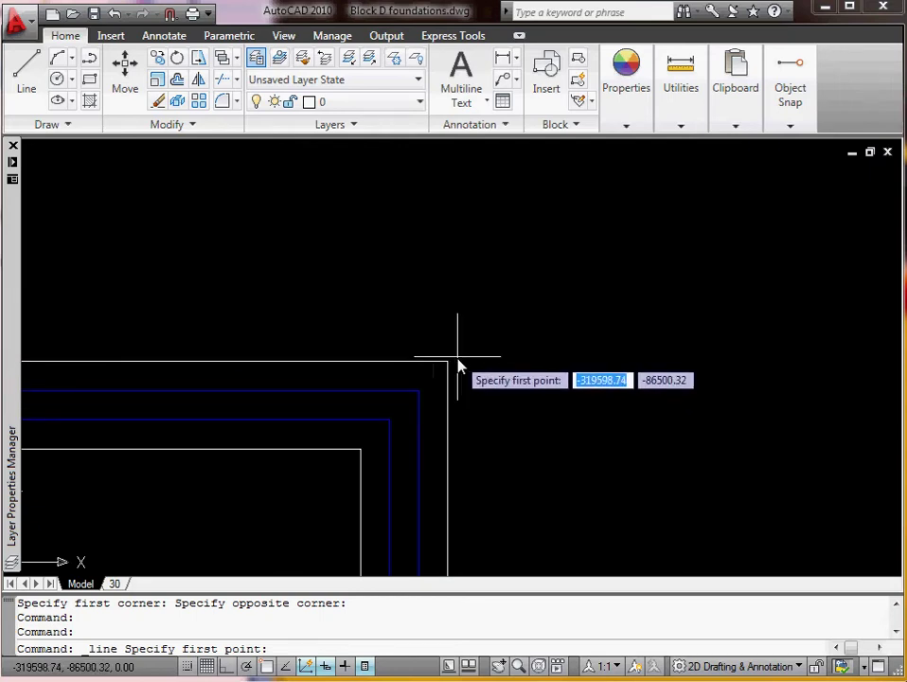
# Start the line at the building's top-right outer corner using an Endpoint snap.
pyautogui.keyDown('shift'); pyautogui.rightClick(439, 249); pyautogui.keyUp('shift')
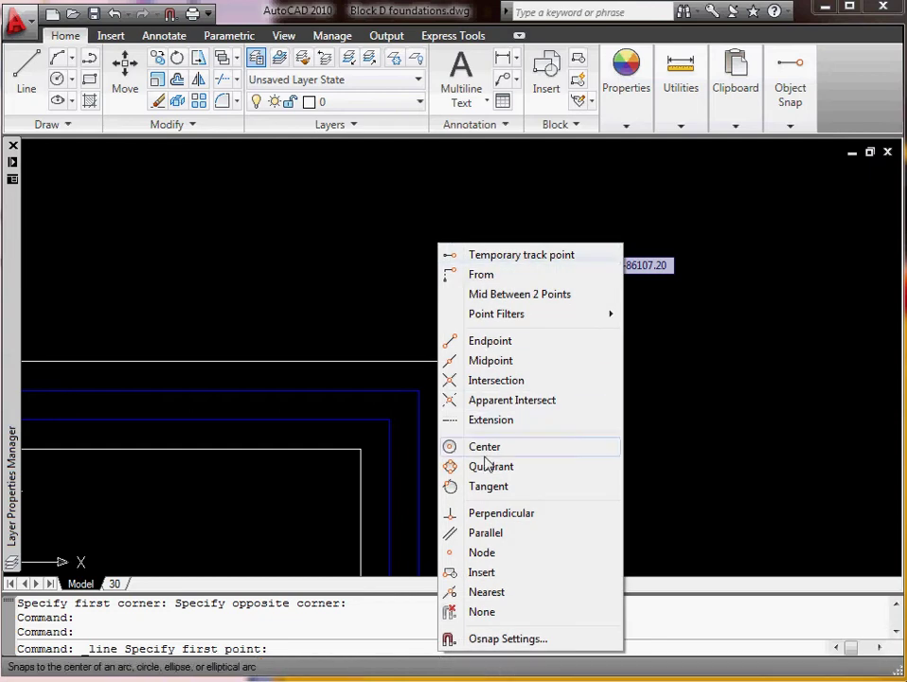
pyautogui.click(493, 343)
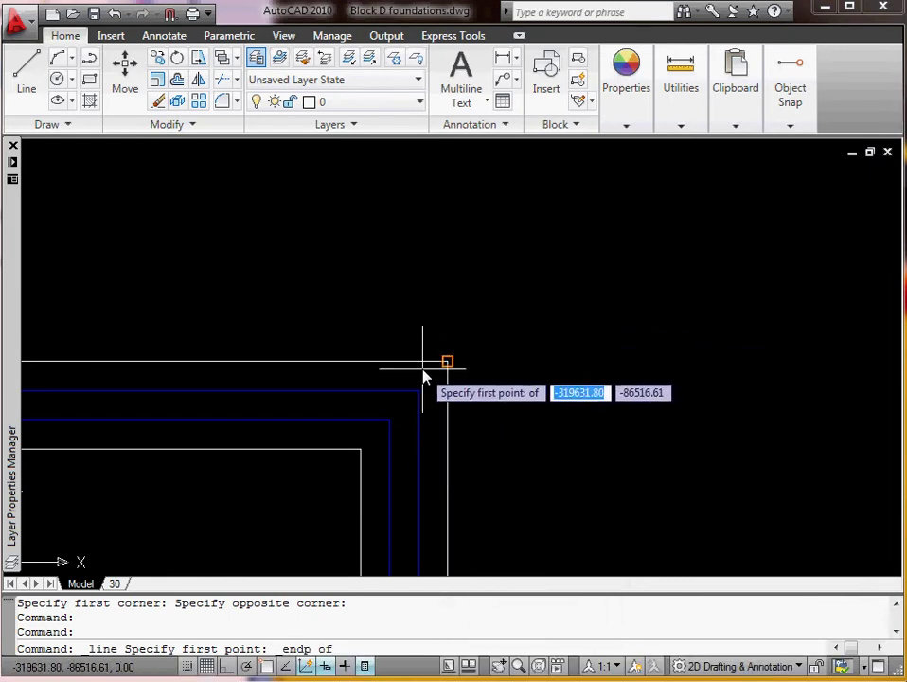
pyautogui.click(454, 419)
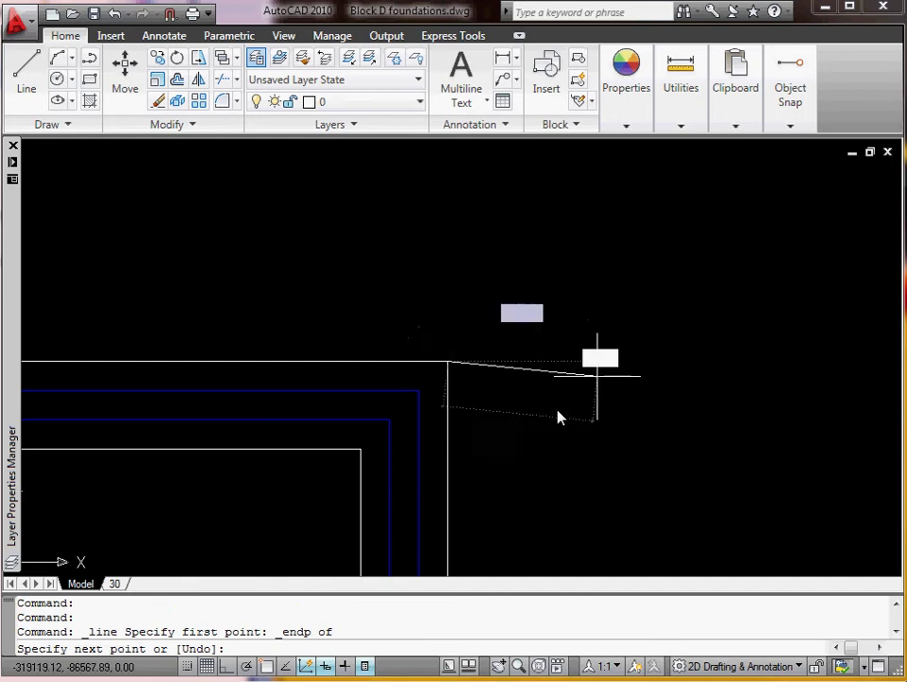
pyautogui.scroll(-5, 546, 286)
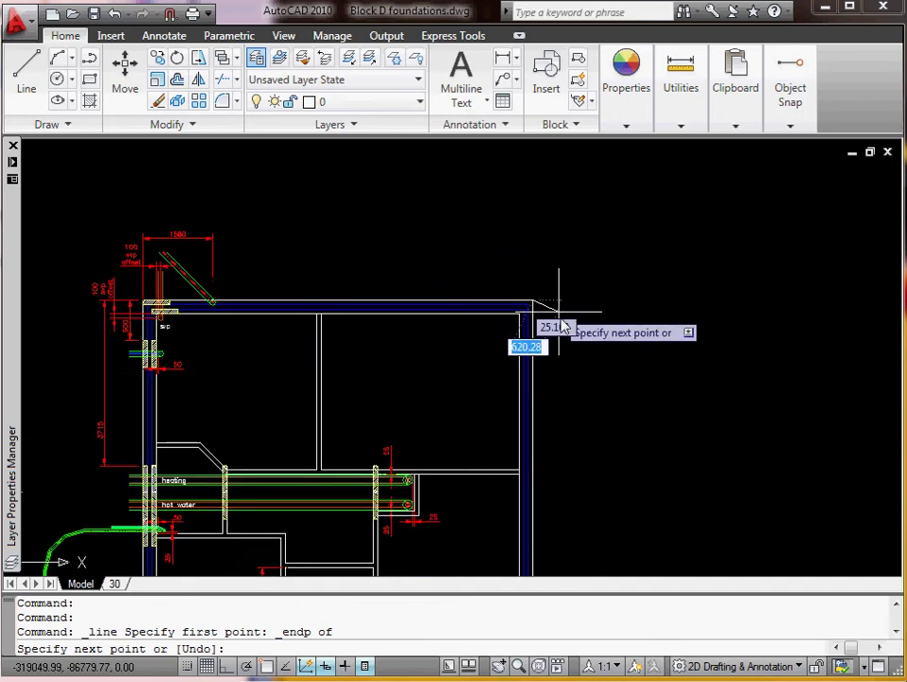
pyautogui.scroll(6, 559, 308)
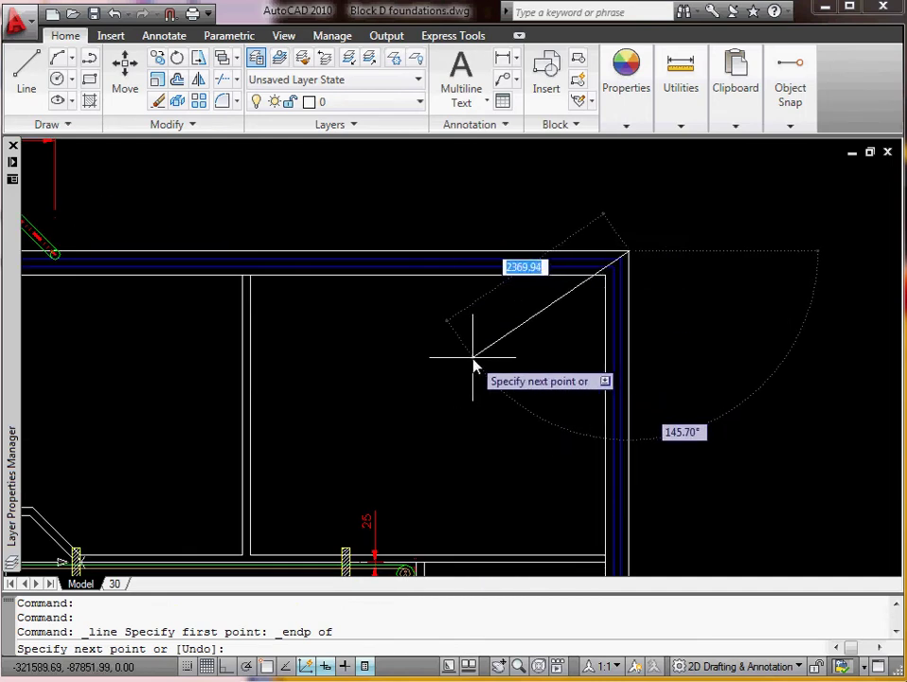
# Toggle Ortho with F8 and end the line at the interior wall's midpoint via Midpoint snap.
pyautogui.press('F8')
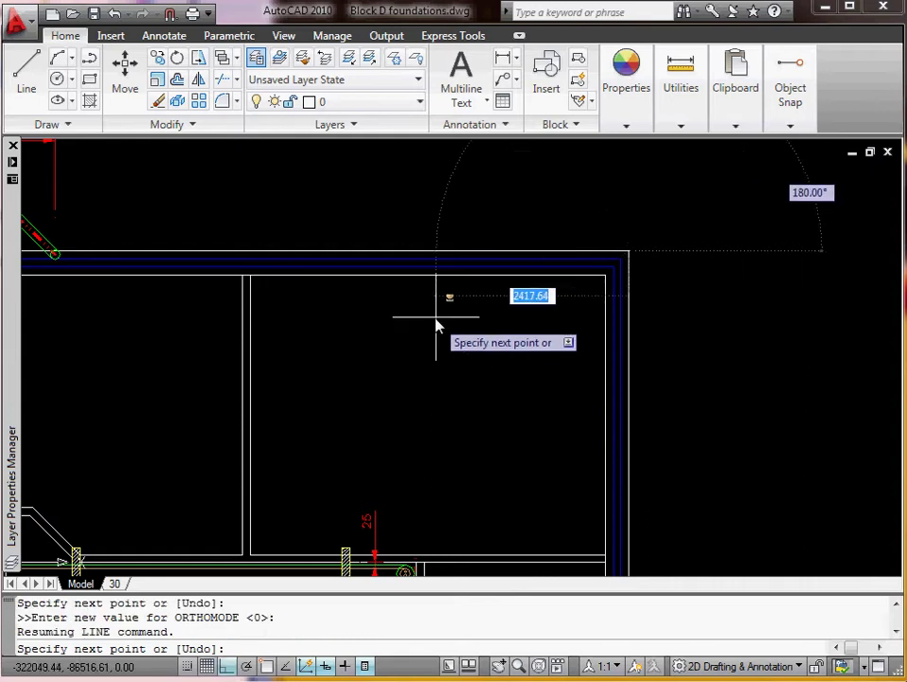
pyautogui.keyDown('shift'); pyautogui.rightClick(434, 321); pyautogui.keyUp('shift')
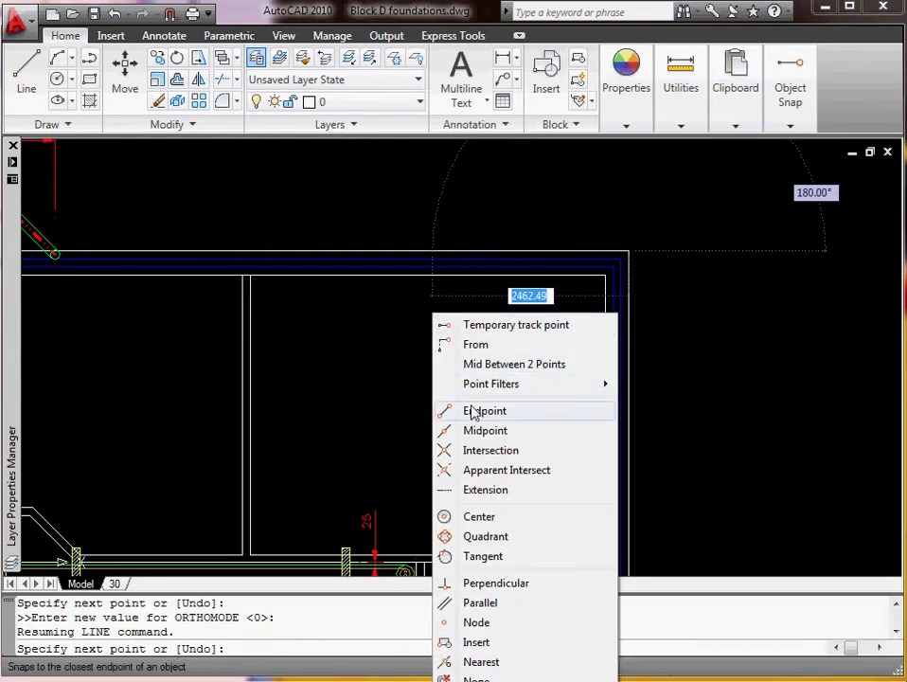
pyautogui.click(486, 431)
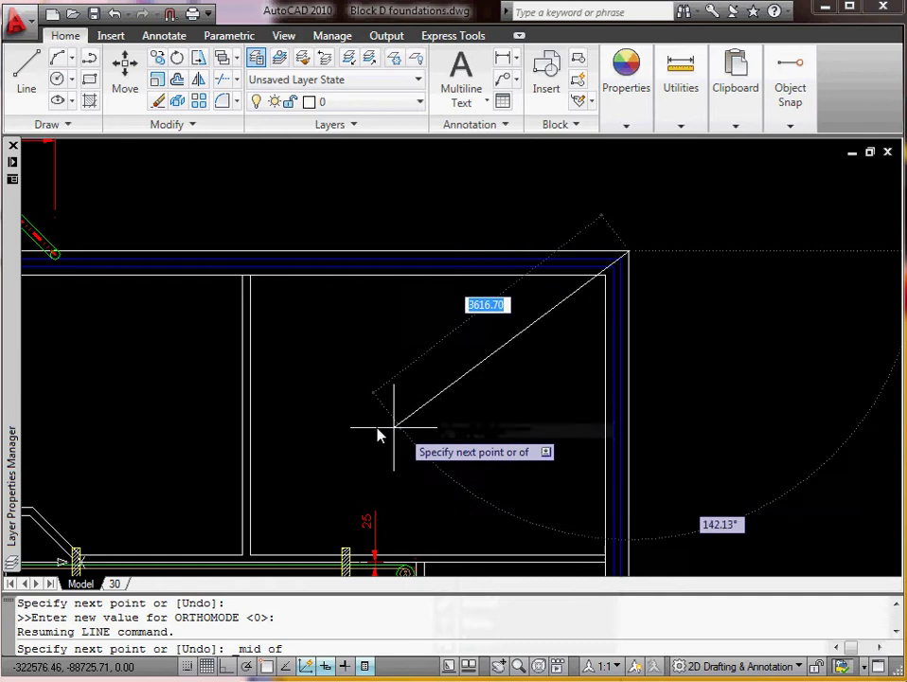
pyautogui.click(250, 417)
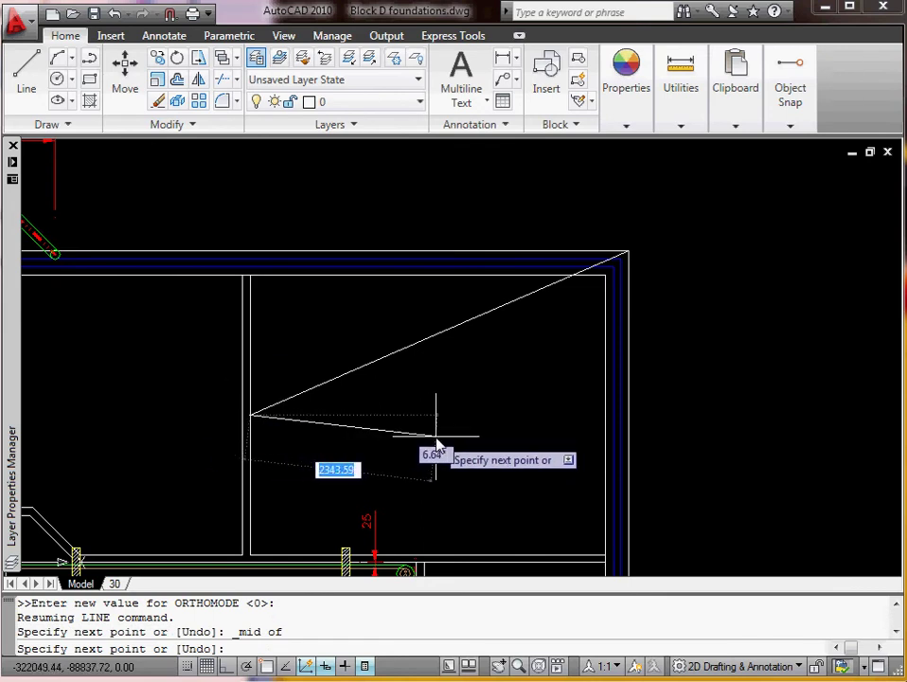
pyautogui.press('Escape')
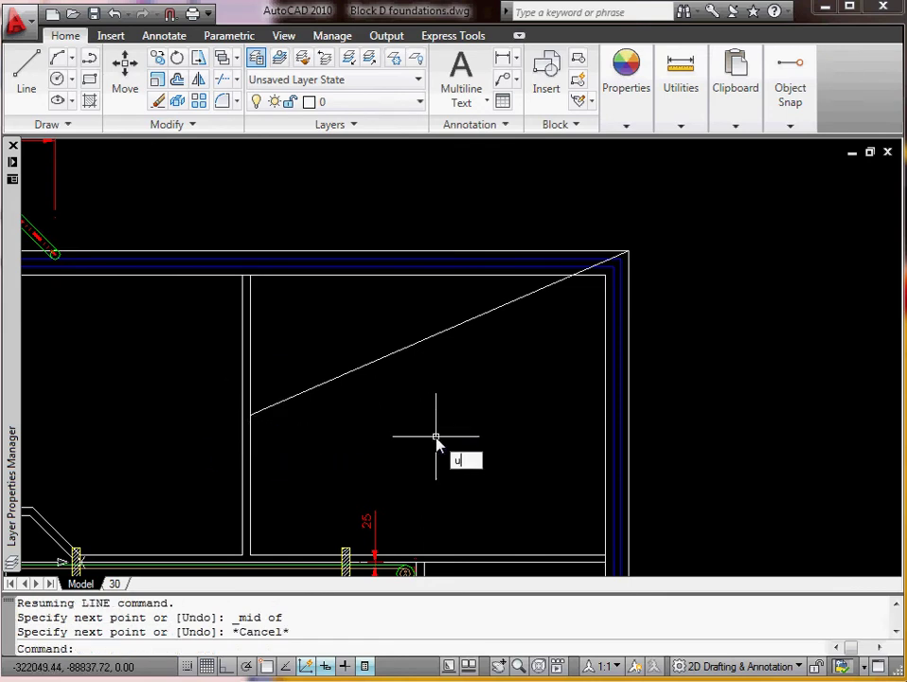
# Undo the diagonal line, then turn on running osnap with Midpoint unchecked, leaving Endpoint.
pyautogui.write('u')
pyautogui.press('Return')
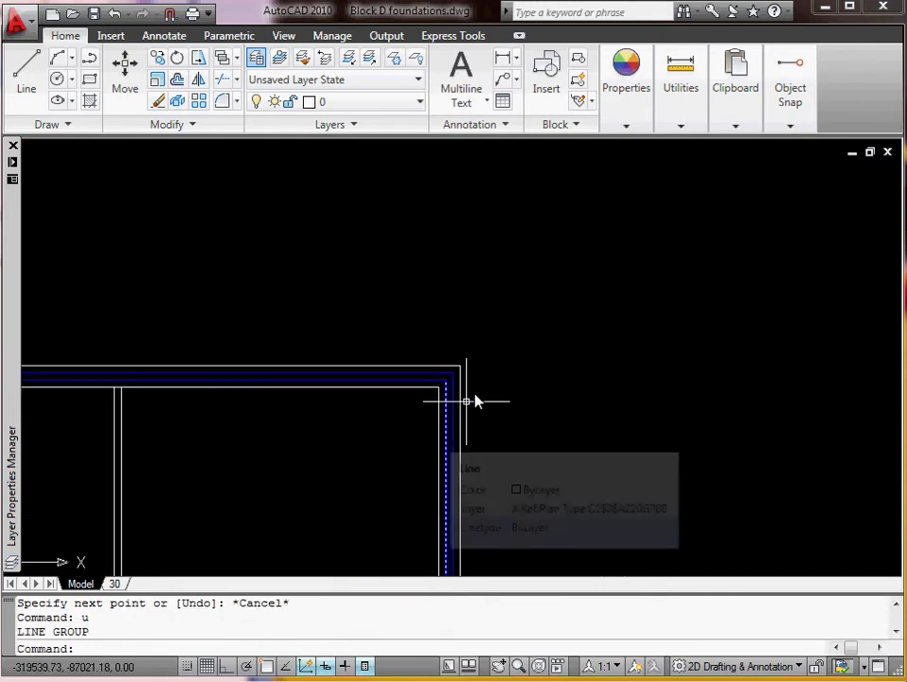
pyautogui.keyDown('shift'); pyautogui.rightClick(507, 218); pyautogui.keyUp('shift')
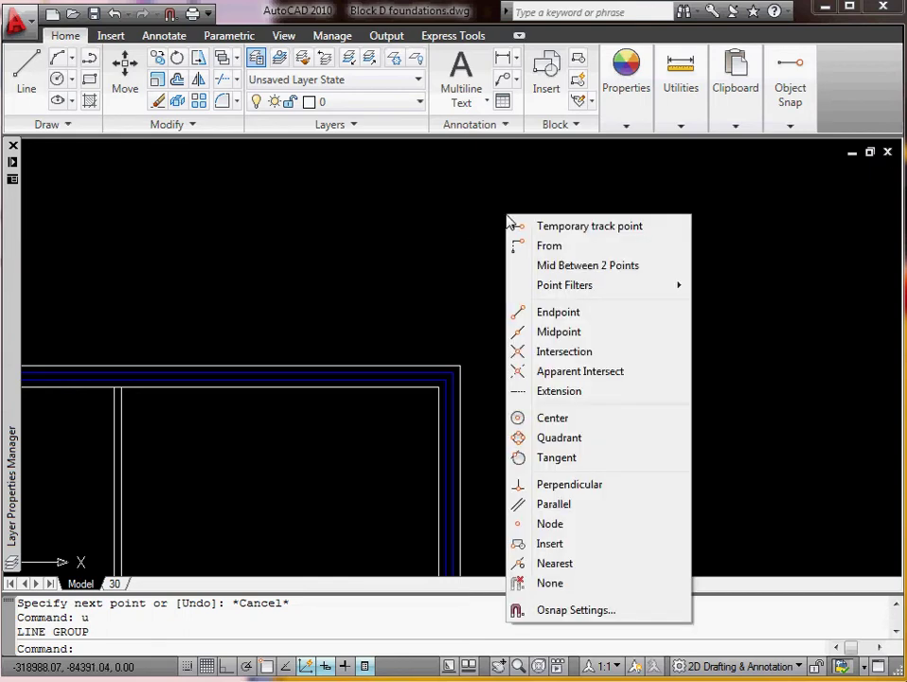
pyautogui.click(573, 610)
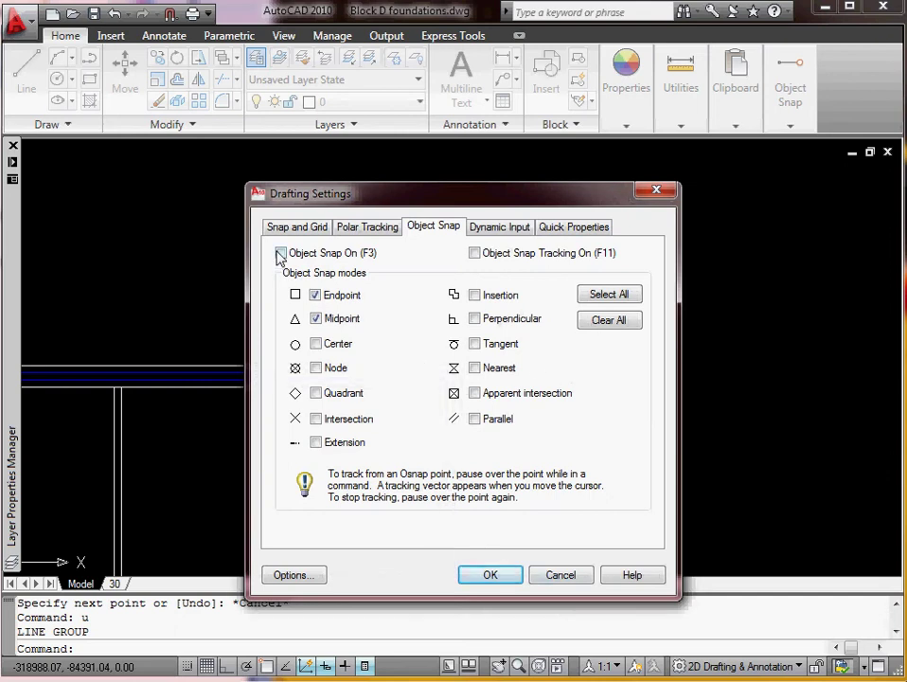
pyautogui.click(316, 318)
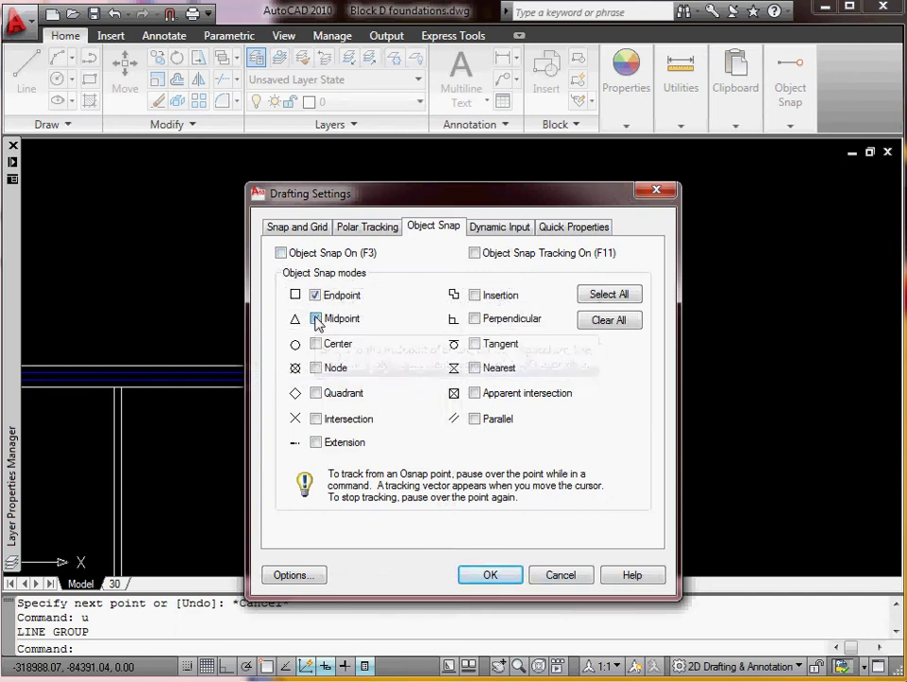
pyautogui.click(281, 254)
pyautogui.click(489, 575)
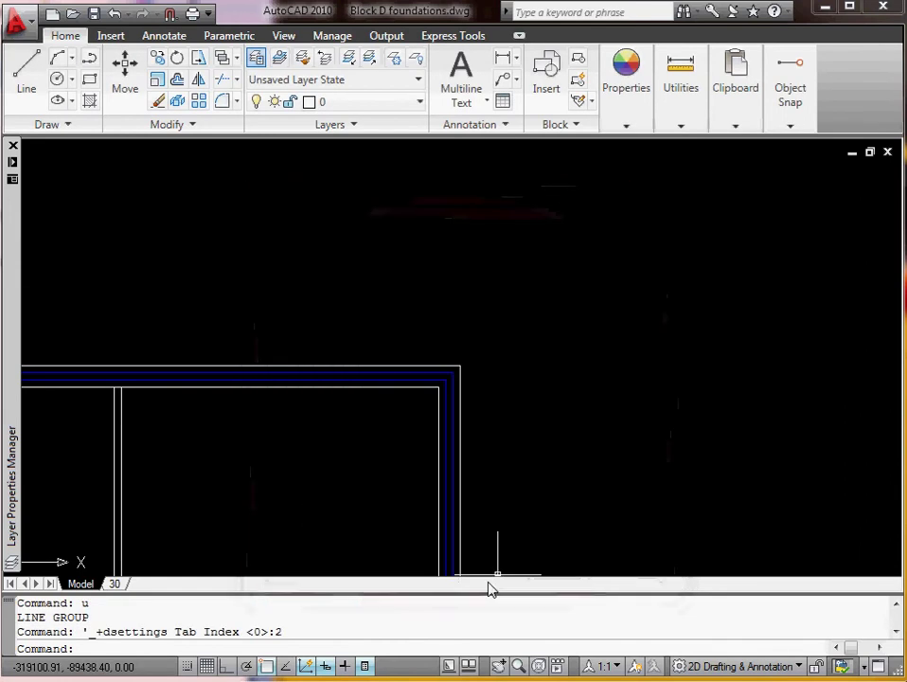
pyautogui.moveTo(420, 381); pyautogui.dragTo(556, 376, button='middle')
pyautogui.click(26, 74)
pyautogui.click(271, 428)
pyautogui.scroll(-3, 283, 431)
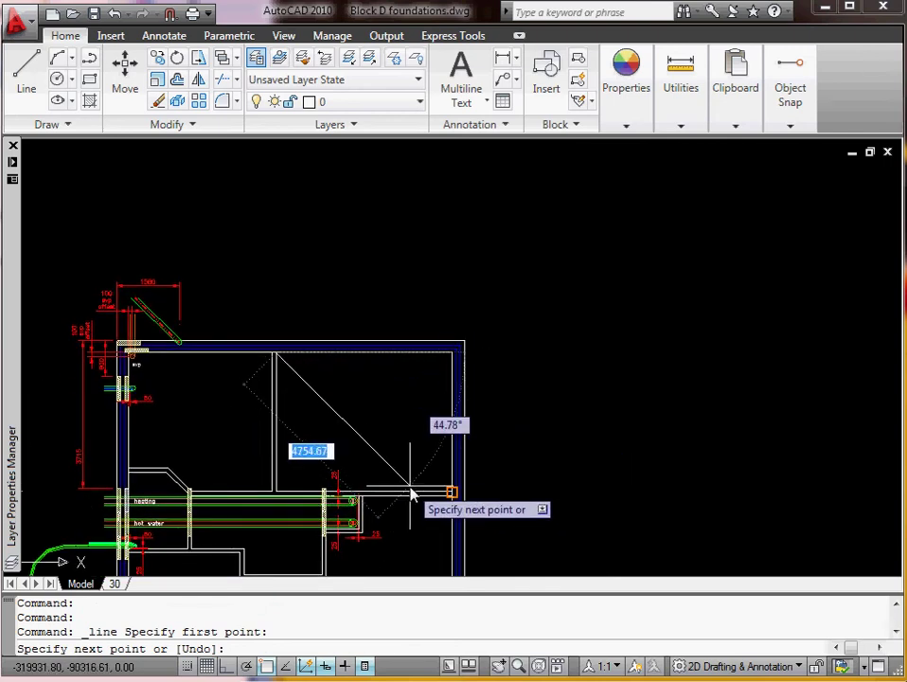
pyautogui.click(411, 492)
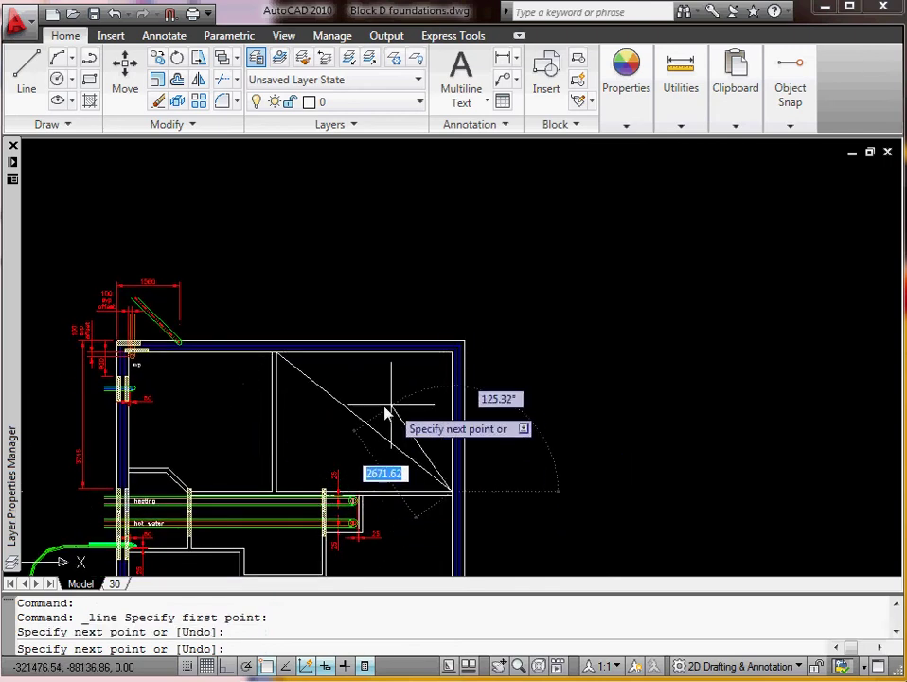
pyautogui.keyDown('shift'); pyautogui.rightClick(310, 428); pyautogui.keyUp('shift')
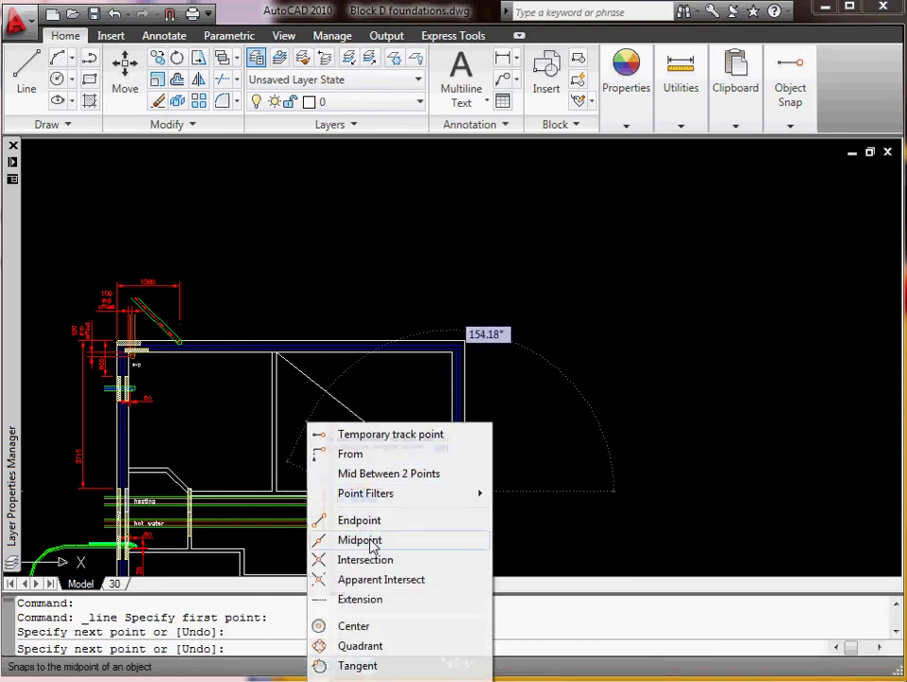
pyautogui.click(368, 542)
pyautogui.click(281, 426)
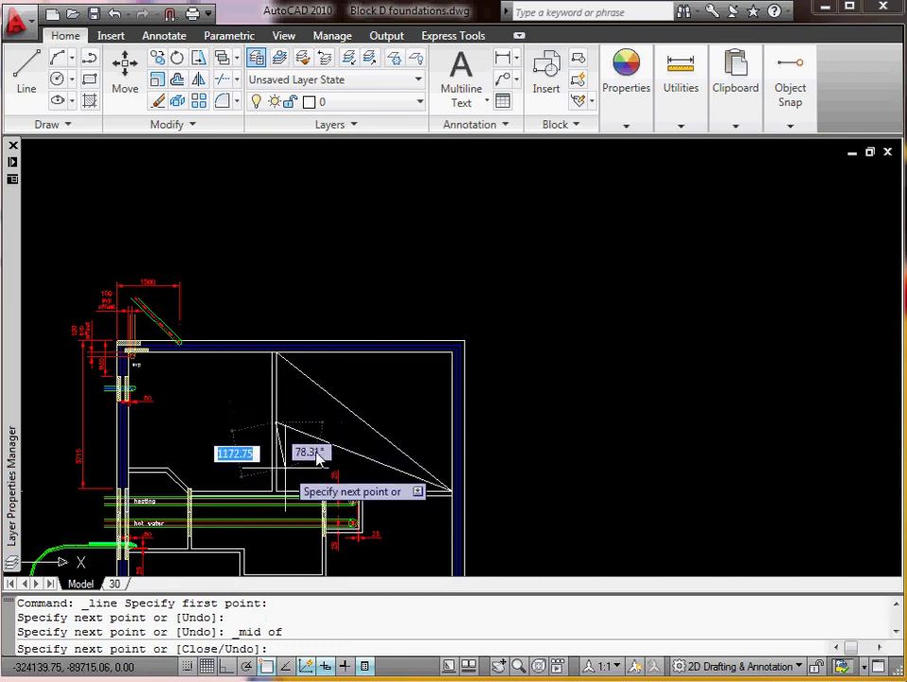
pyautogui.press('Escape')
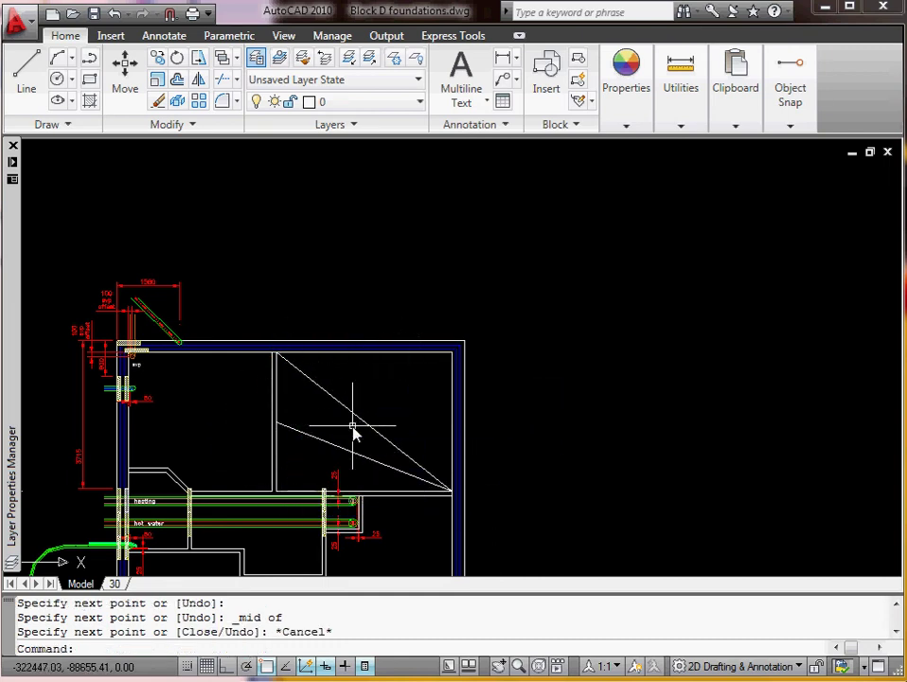
pyautogui.click(382, 414)
pyautogui.click(338, 466)
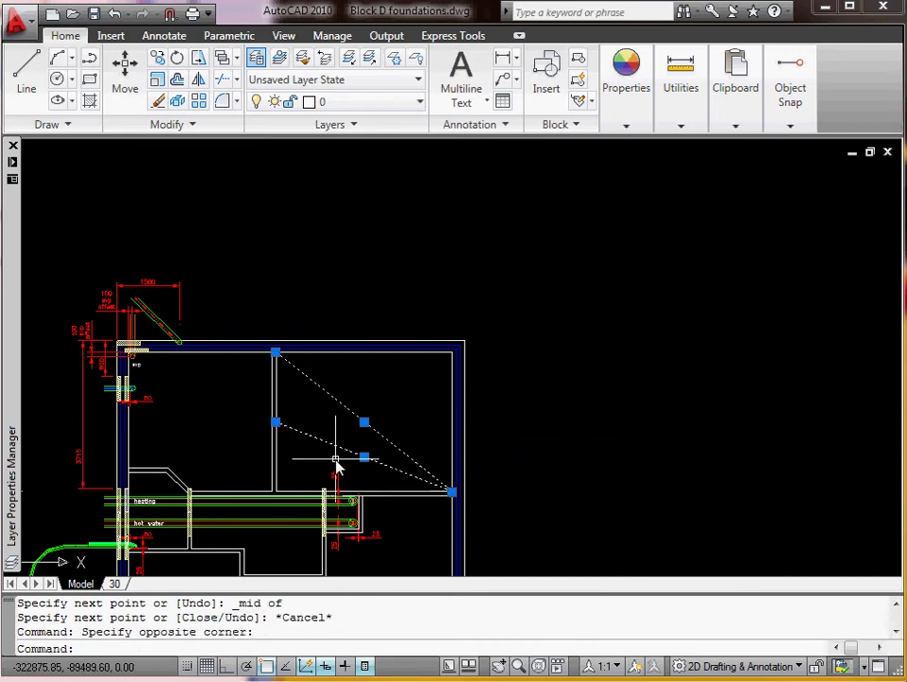
pyautogui.press('Delete')
pyautogui.moveTo(354, 441); pyautogui.dragTo(526, 343, button='middle')
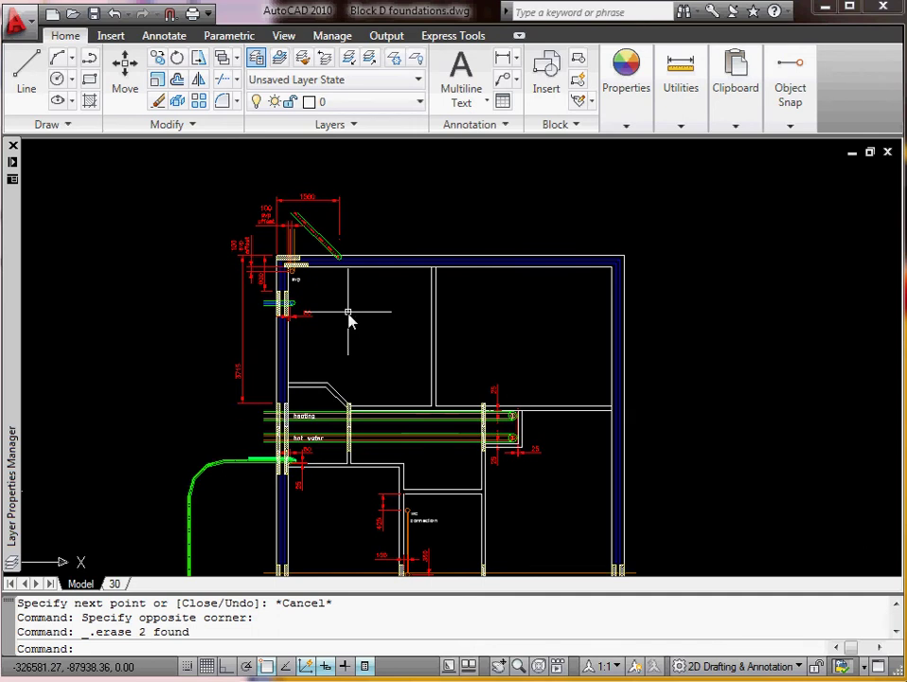
pyautogui.press('F3')
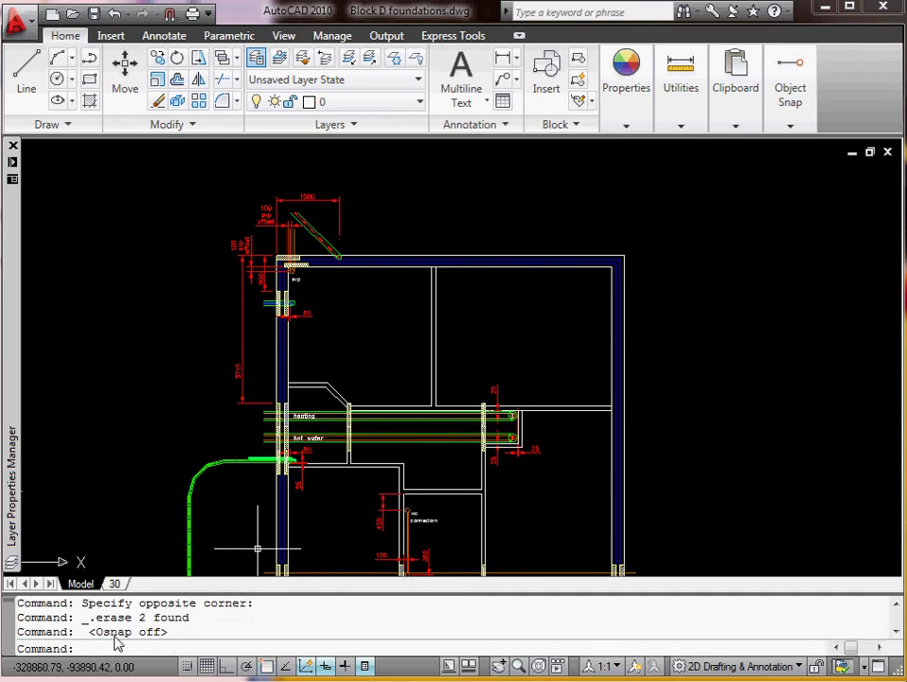
pyautogui.press('F3')
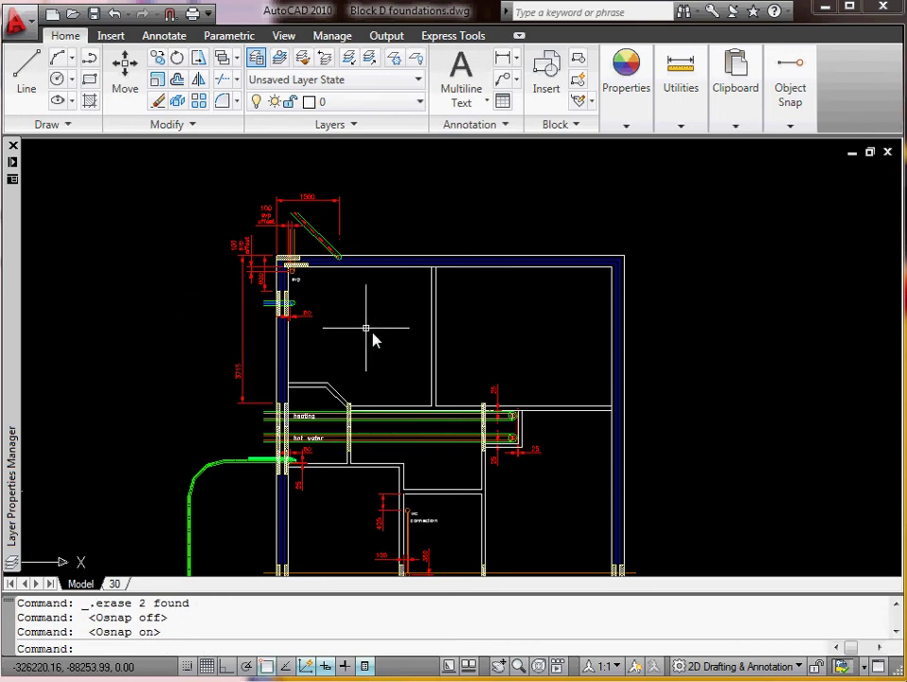
pyautogui.moveTo(405, 347); pyautogui.dragTo(466, 367, button='middle')
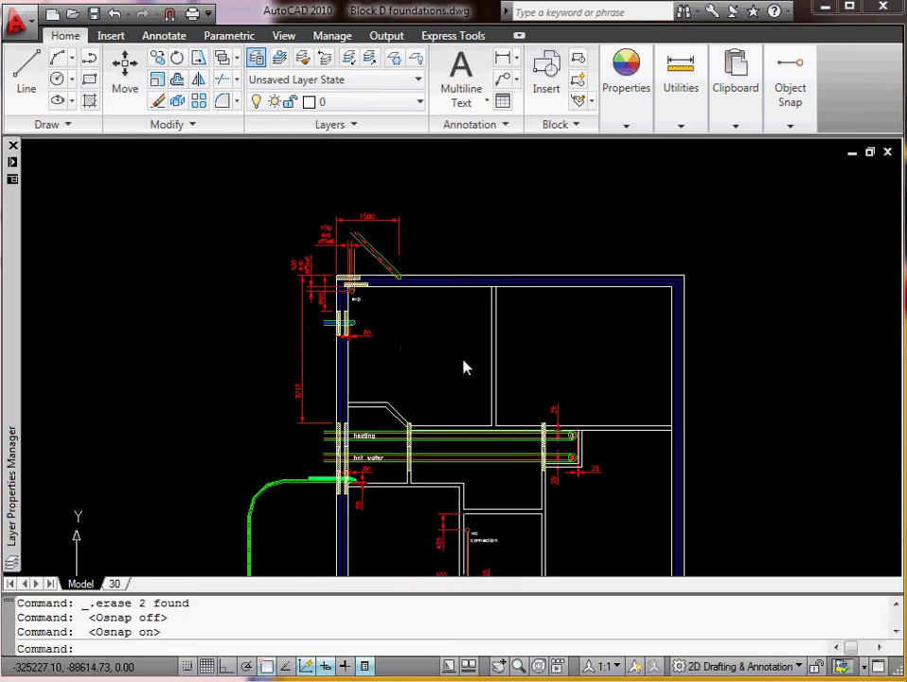
# Measure the distance across the room's top corners: 4445.50.
pyautogui.click(682, 131)
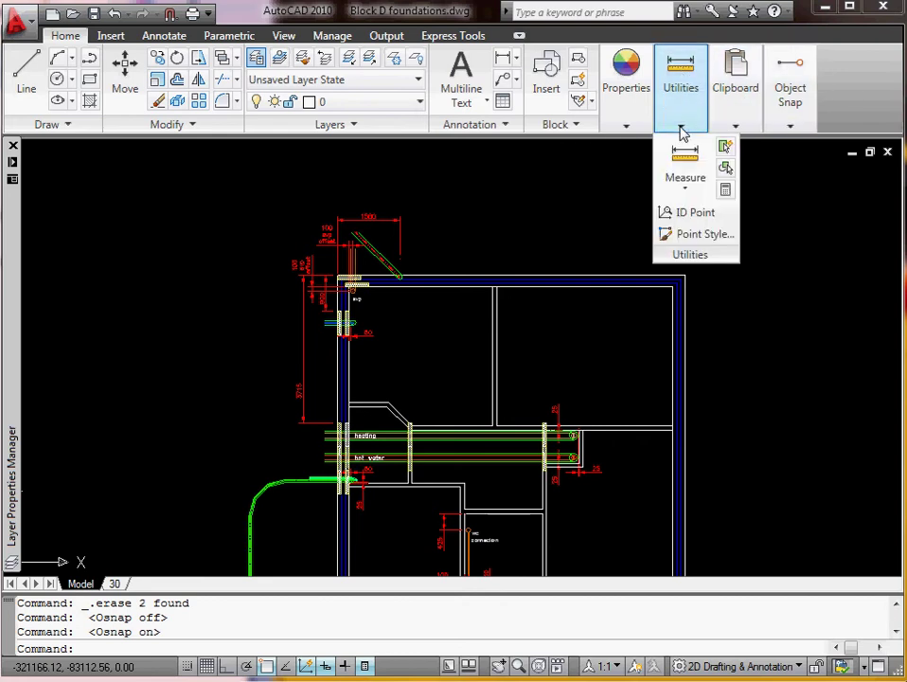
pyautogui.click(683, 156)
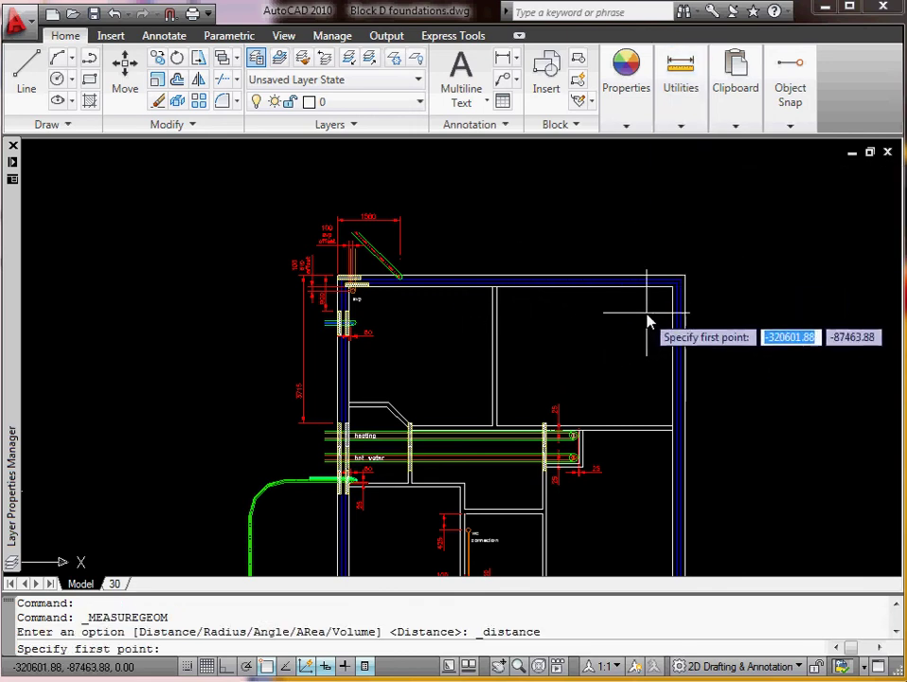
pyautogui.scroll(3, 648, 320)
pyautogui.scroll(1, 531, 330)
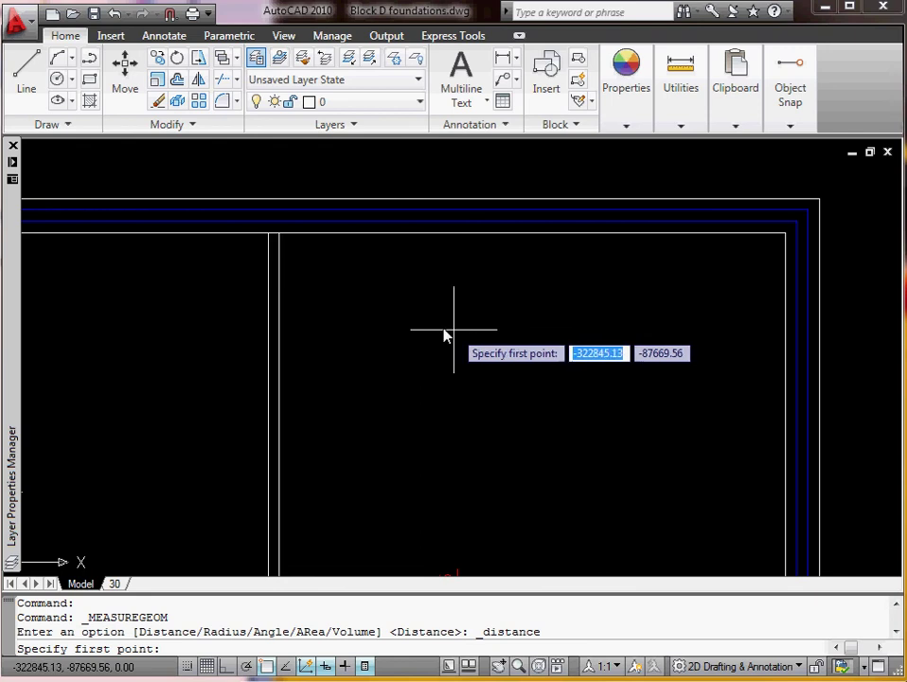
pyautogui.click(284, 290)
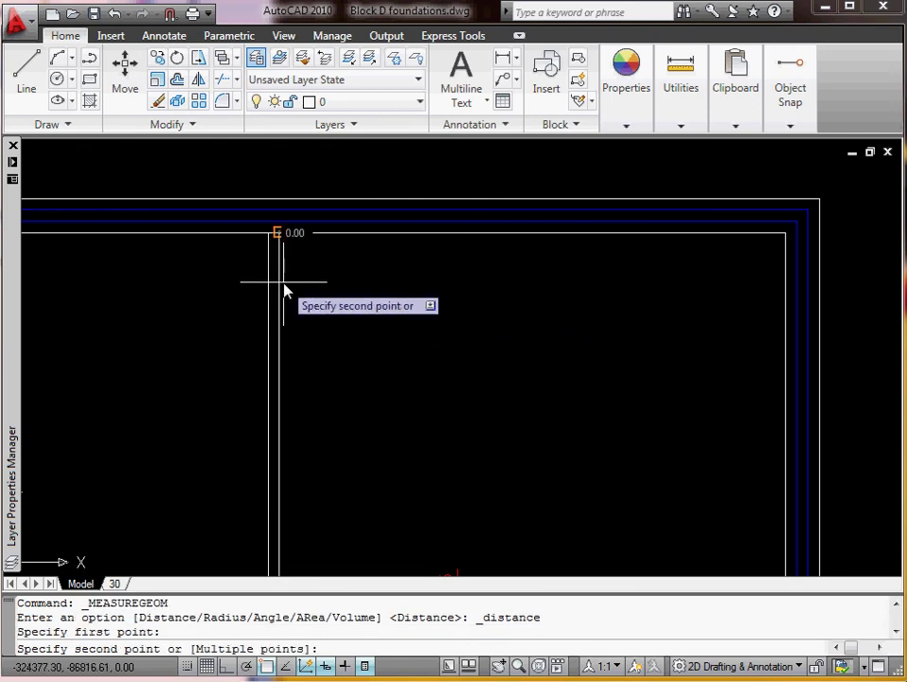
pyautogui.click(754, 249)
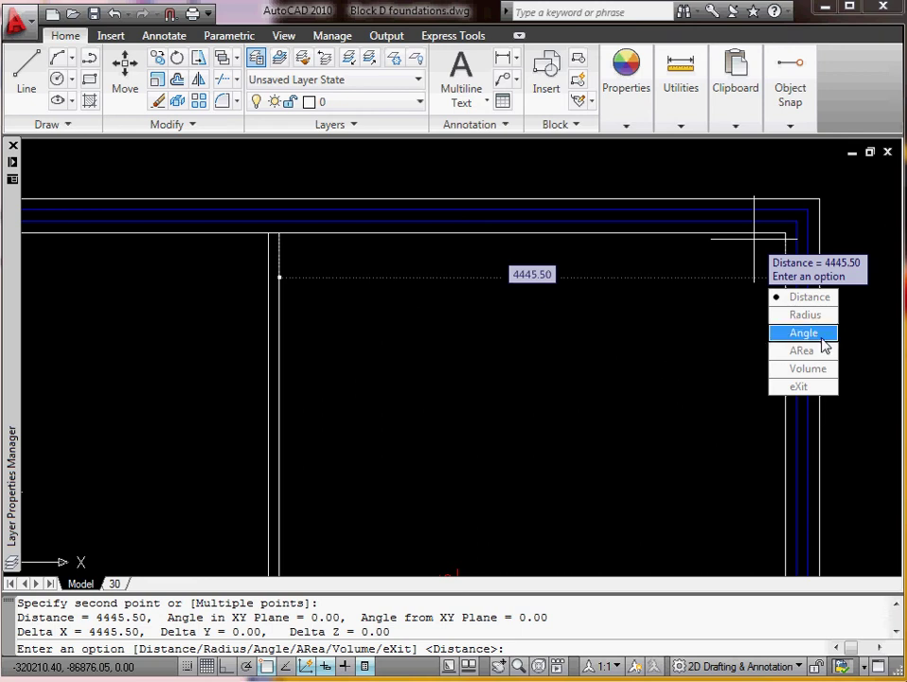
# Measure the vertical distance from the partition's top corner to the lower wall: 3500.00.
pyautogui.click(817, 299)
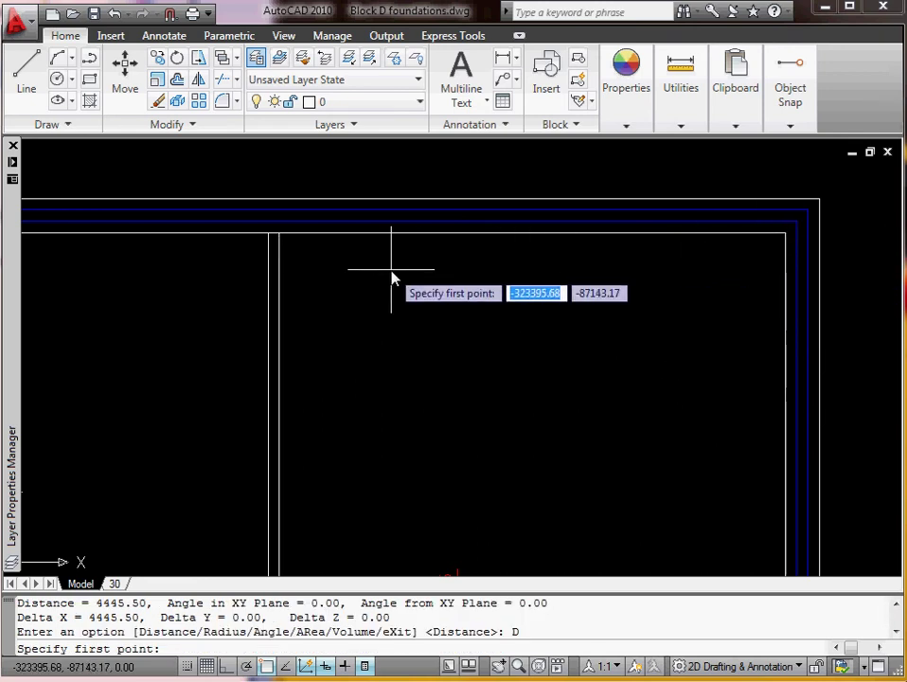
pyautogui.scroll(-2, 391, 274)
pyautogui.click(324, 248)
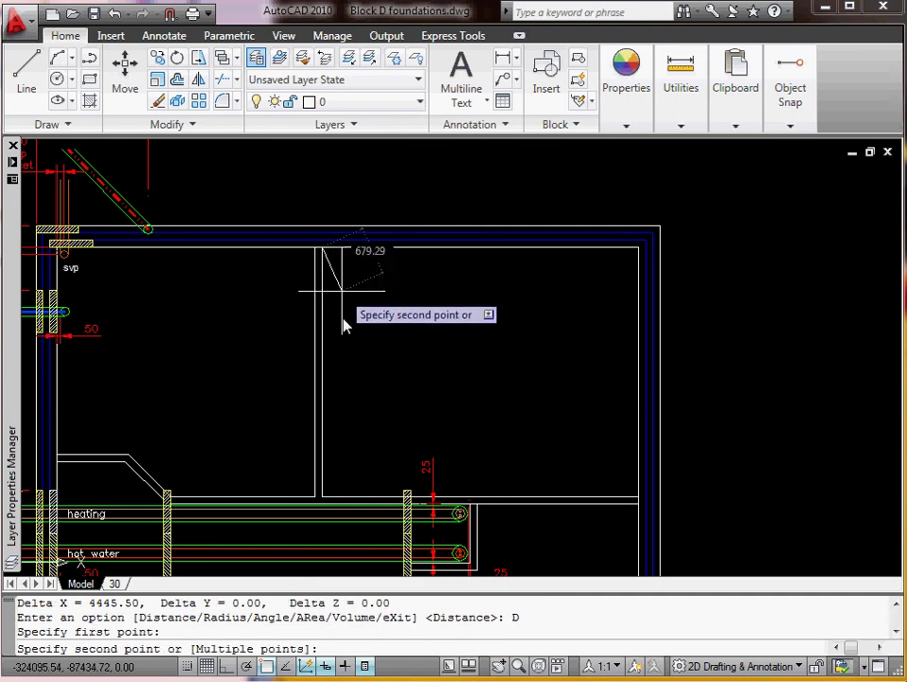
pyautogui.click(324, 493)
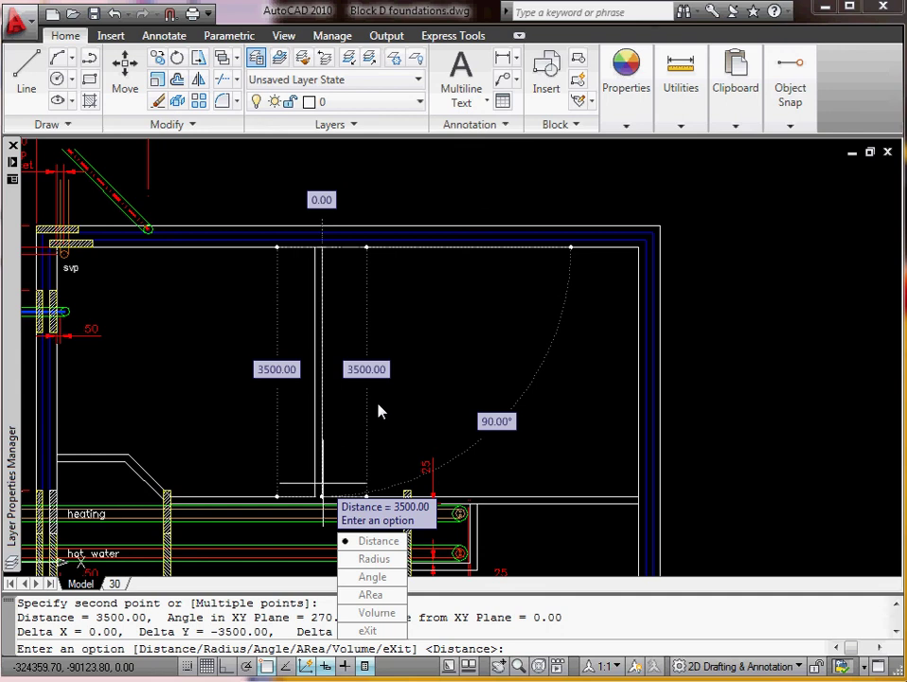
# Measure the room's area from its four corners (15559250.00, perimeter 15891.00), then exit.
pyautogui.click(380, 596)
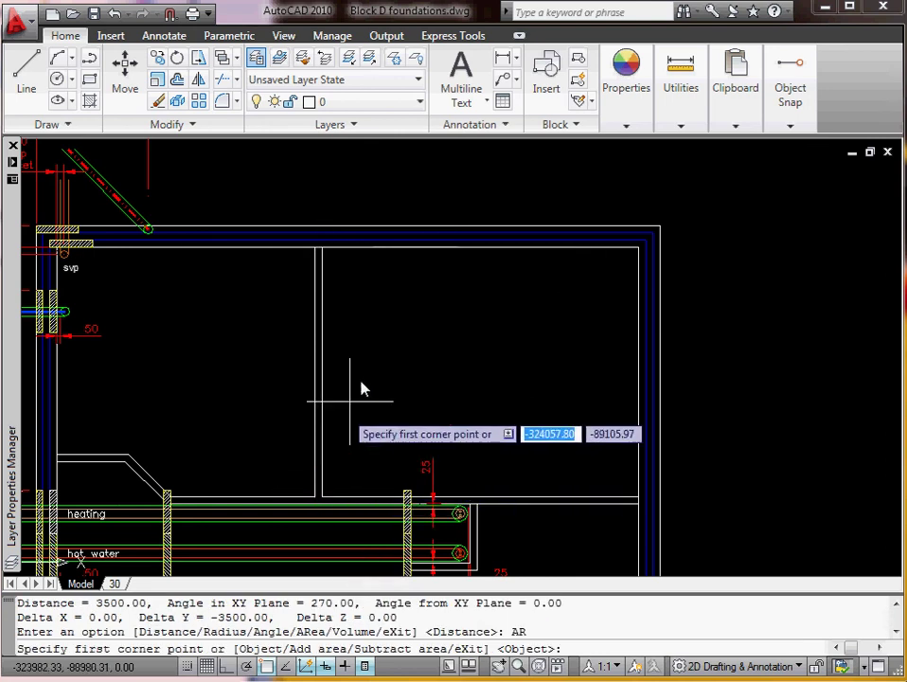
pyautogui.click(327, 258)
pyautogui.click(637, 249)
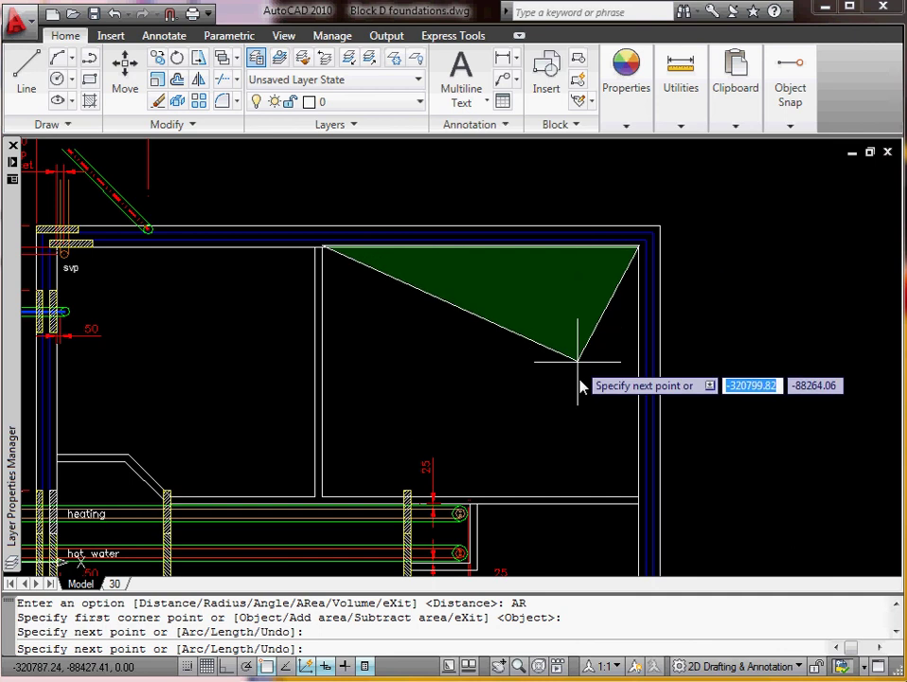
pyautogui.click(633, 500)
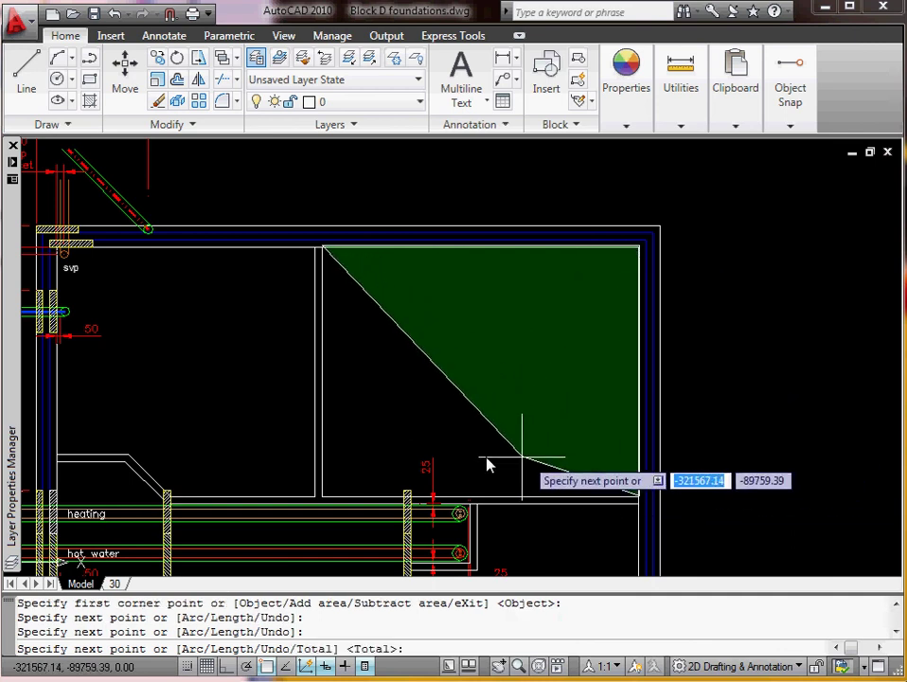
pyautogui.click(324, 499)
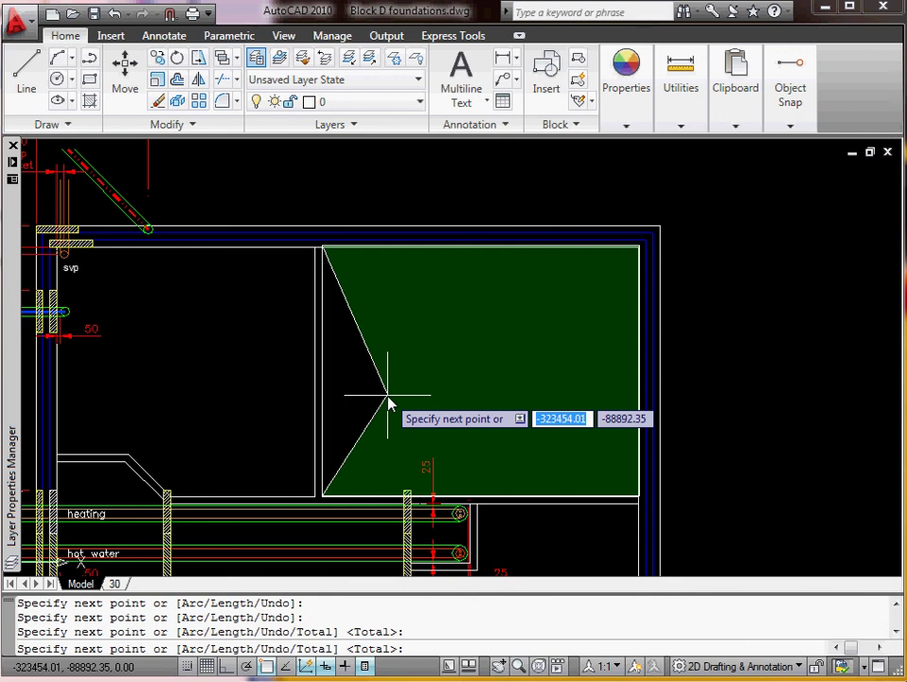
pyautogui.press('Return')
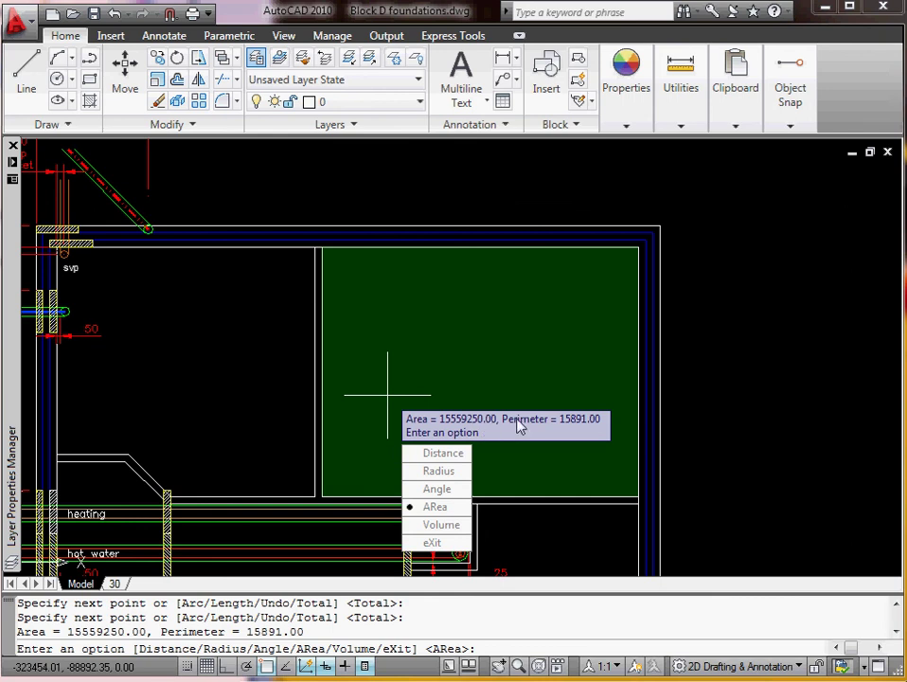
pyautogui.click(431, 542)
# Zoom out with the mouse wheel until the entire Block D foundation plan shows.
pyautogui.scroll(-3, 313, 376)
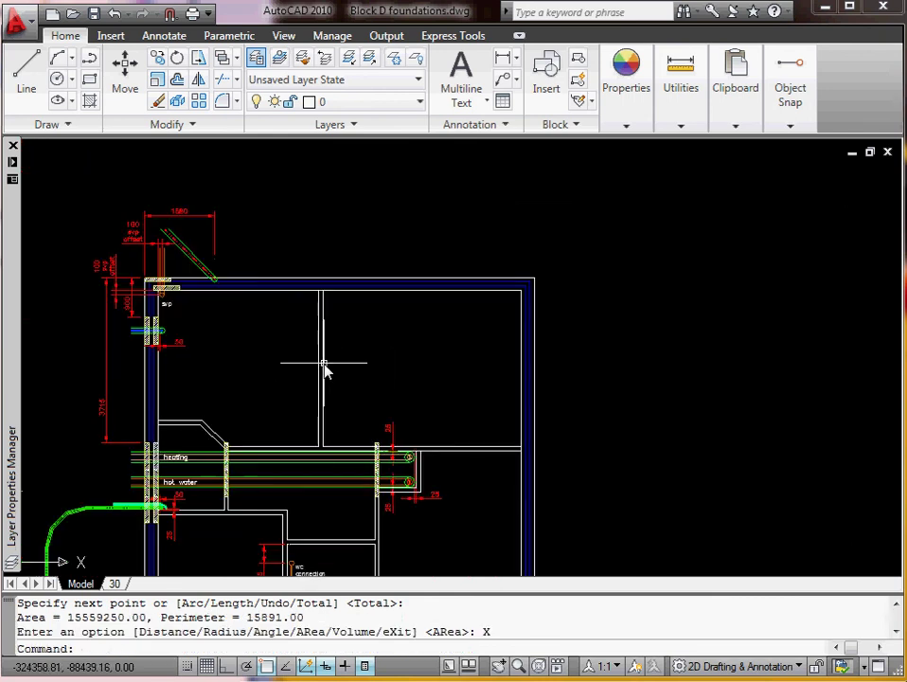
pyautogui.scroll(1, 444, 387)
pyautogui.scroll(-5, 451, 388)
pyautogui.scroll(-1, 451, 381)
pyautogui.scroll(1, 445, 379)
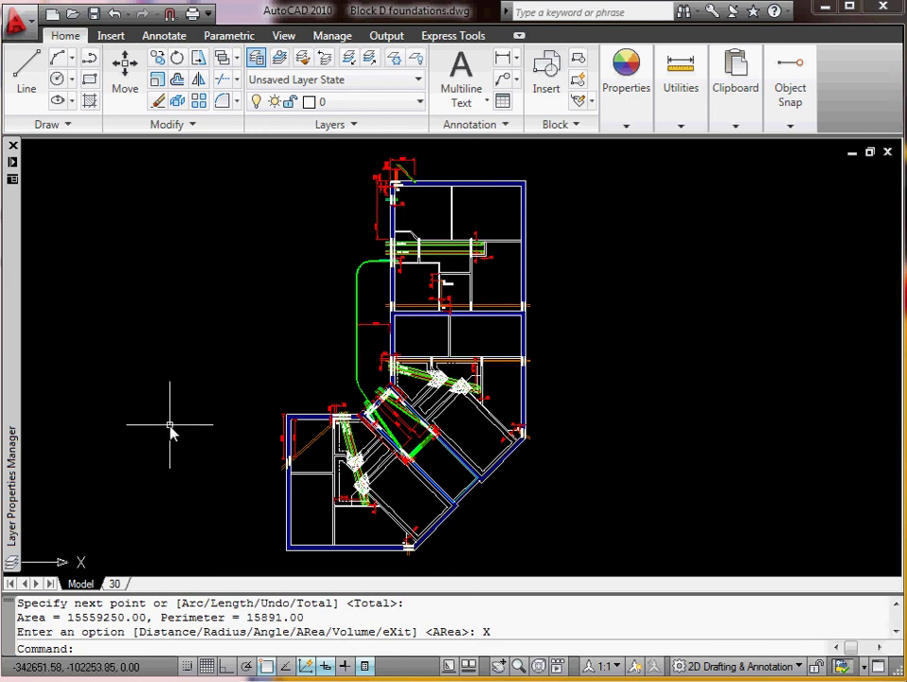